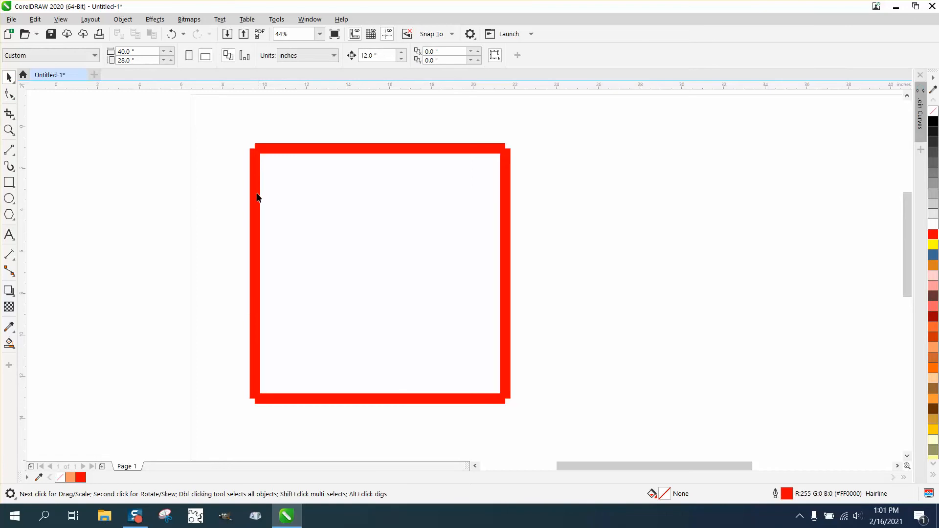
# - Try moving the square's left line away from the other lines, then undo the move
pyautogui.moveTo(257, 197); pyautogui.dragTo(189, 194)
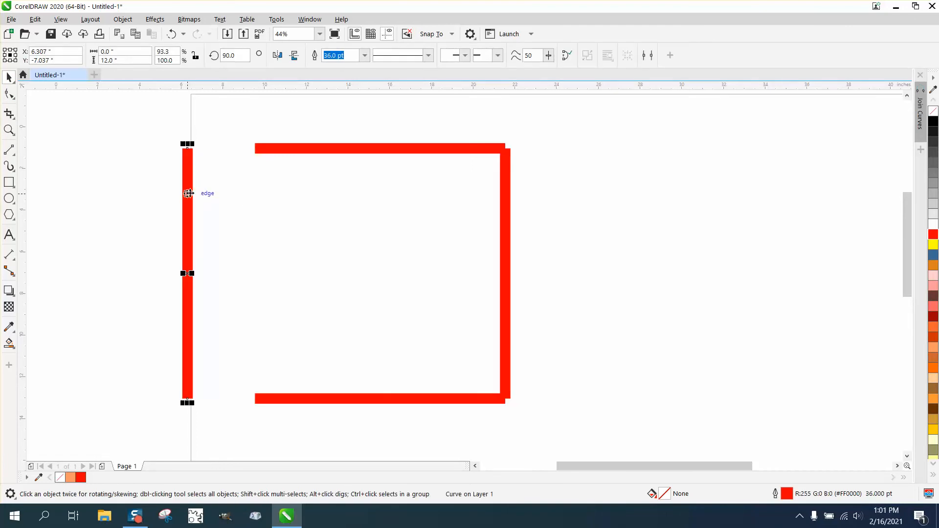
pyautogui.click(172, 37)
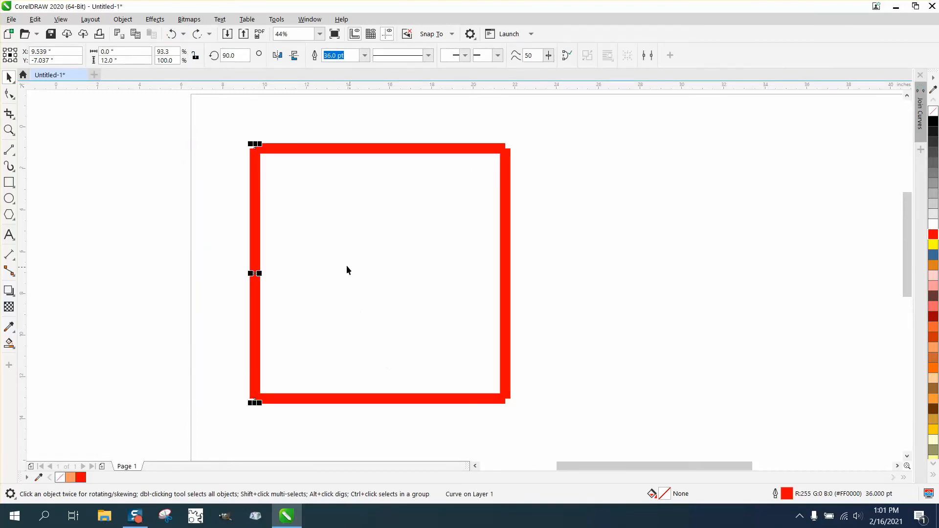
# - Examine the line nodes at the square's upper-left corner, where the left and top lines meet
pyautogui.click(8, 130)
pyautogui.moveTo(236, 135); pyautogui.dragTo(324, 170)
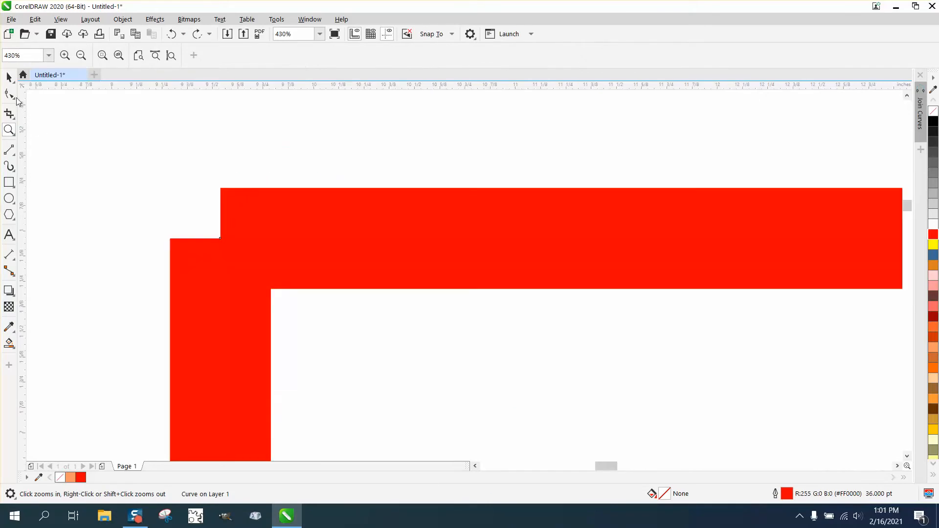
pyautogui.click(9, 93)
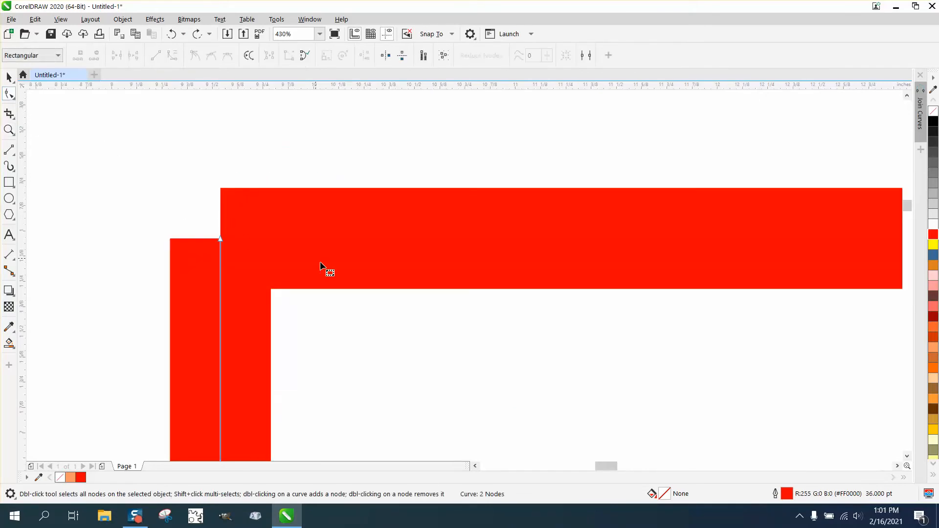
pyautogui.keyDown('shift'); pyautogui.click(268, 230); pyautogui.keyUp('shift')
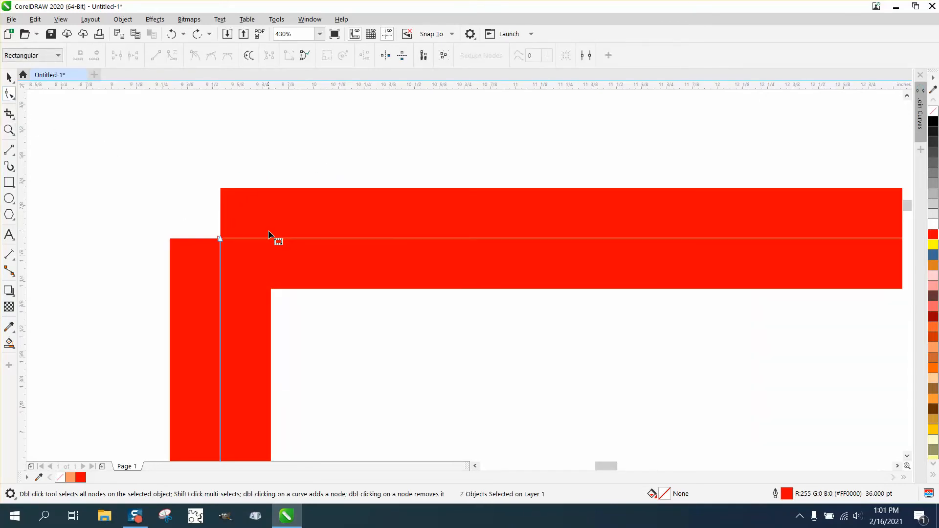
pyautogui.scroll(-1, 69, 137)
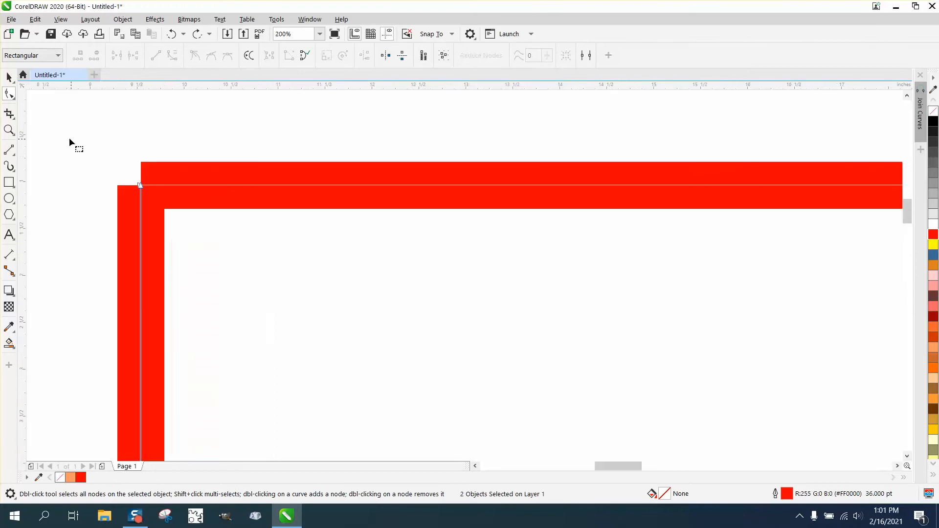
pyautogui.scroll(-3, 198, 171)
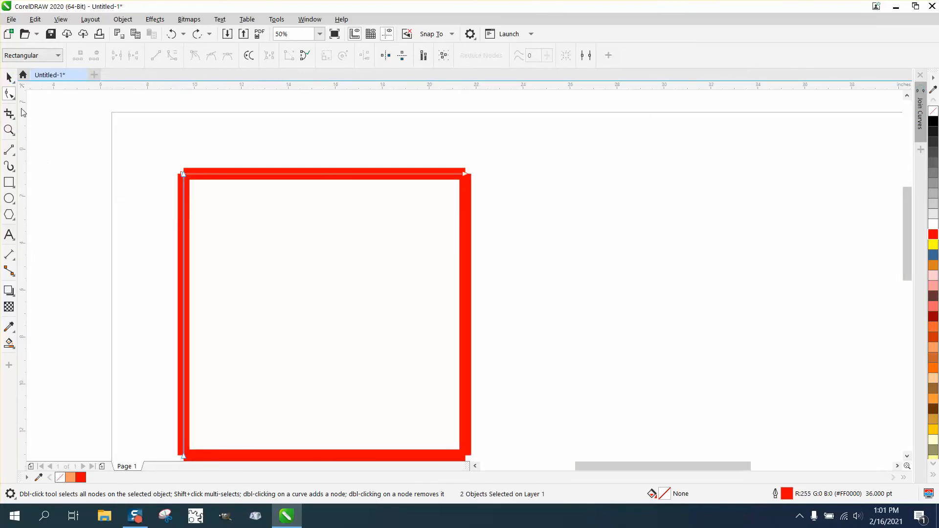
# - Select all four red lines of the square and group them
pyautogui.click(9, 77)
pyautogui.moveTo(120, 126); pyautogui.dragTo(504, 462)
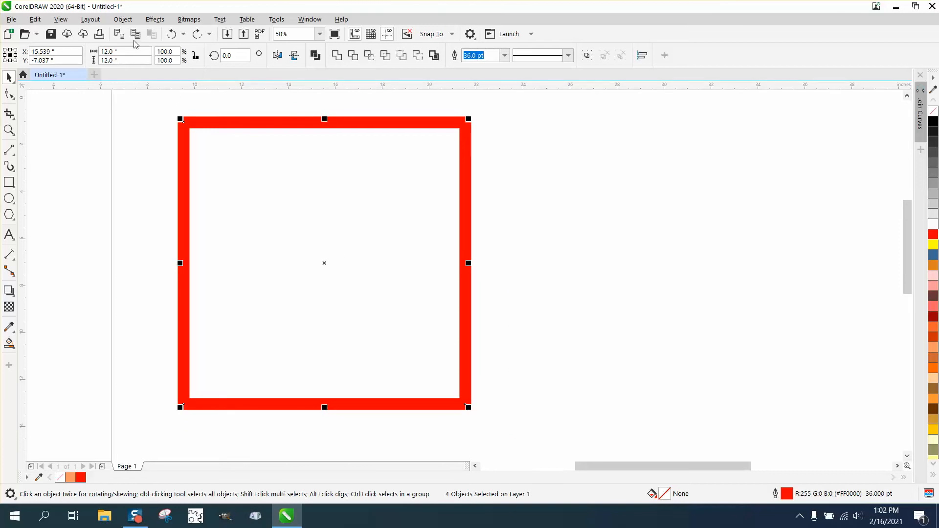
pyautogui.click(123, 19)
pyautogui.moveTo(154, 212)
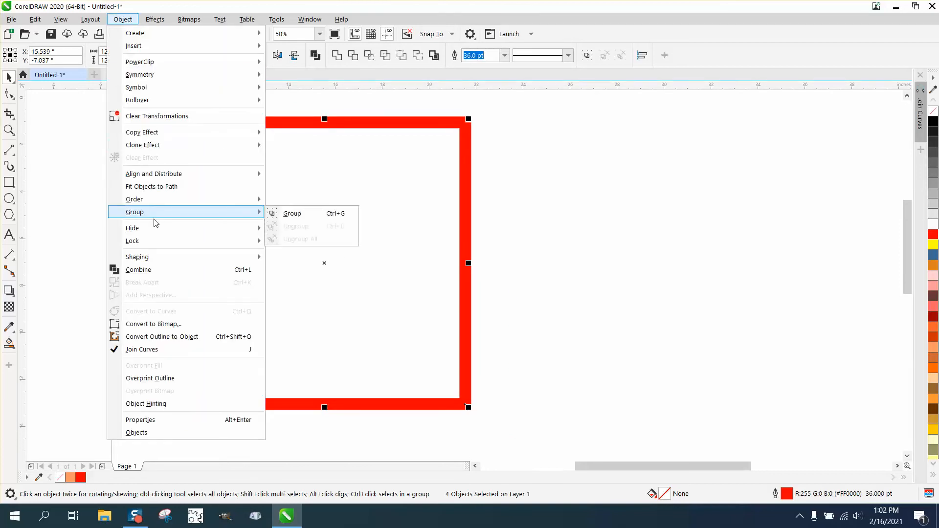
pyautogui.click(292, 216)
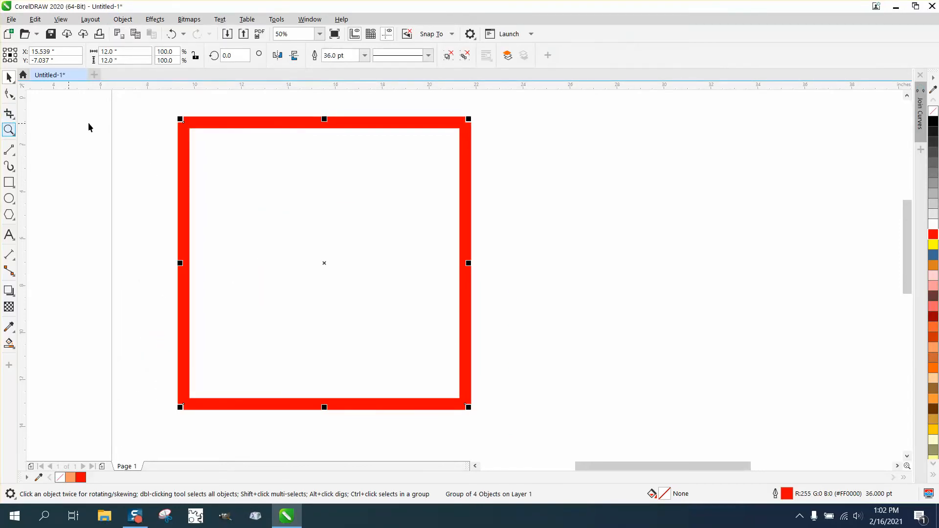
# - Inspect the grouped square's upper-left corner up close and shift the group slightly
pyautogui.click(6, 130)
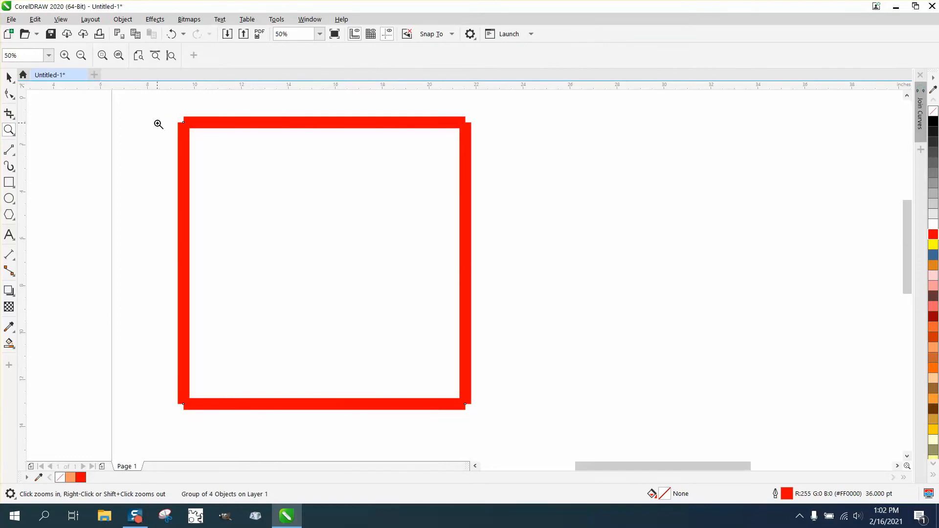
pyautogui.moveTo(166, 115); pyautogui.dragTo(216, 136)
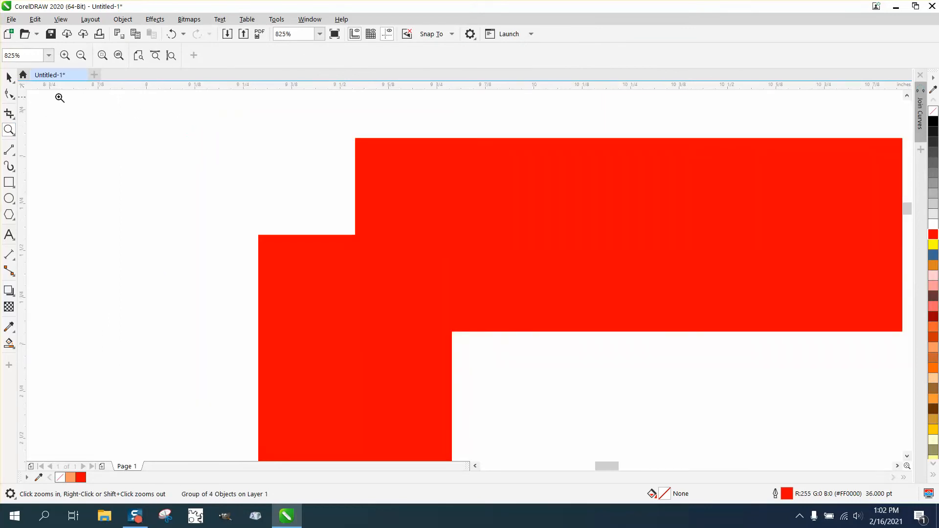
pyautogui.rightClick(58, 97)
pyautogui.click(9, 76)
pyautogui.moveTo(328, 164); pyautogui.dragTo(296, 176)
pyautogui.scroll(-1, 295, 176)
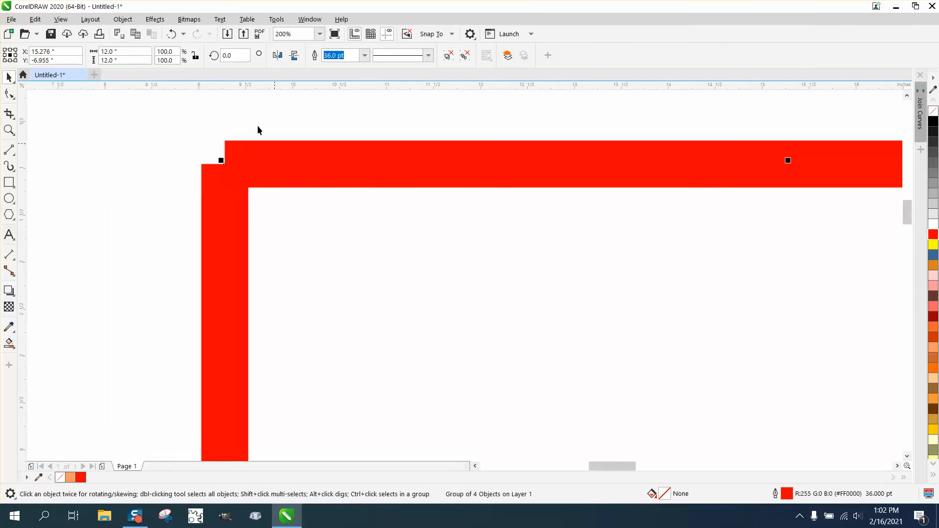
# - Undo the move and the grouping of the four lines
pyautogui.click(170, 34)
pyautogui.click(171, 34)
pyautogui.click(171, 34)
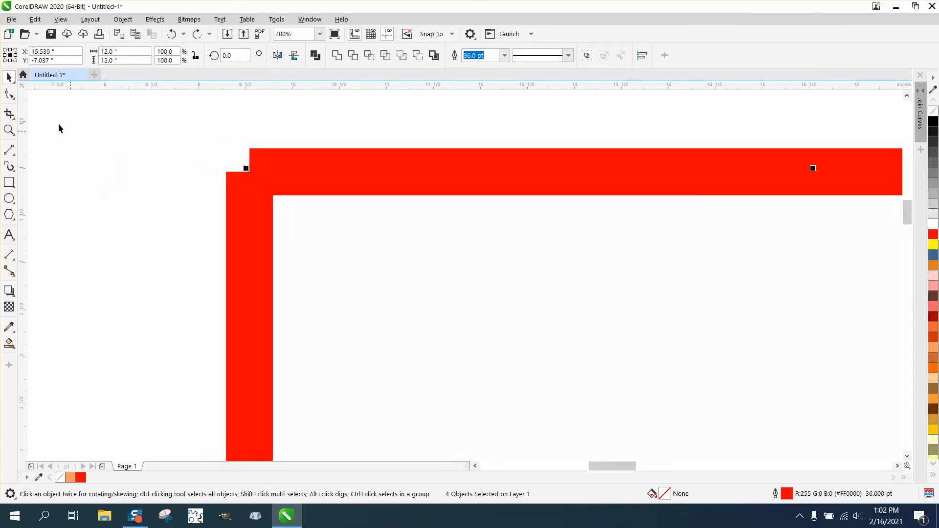
# - Clear the selection and select only the top line to check that it is a separate object
pyautogui.click(155, 135)
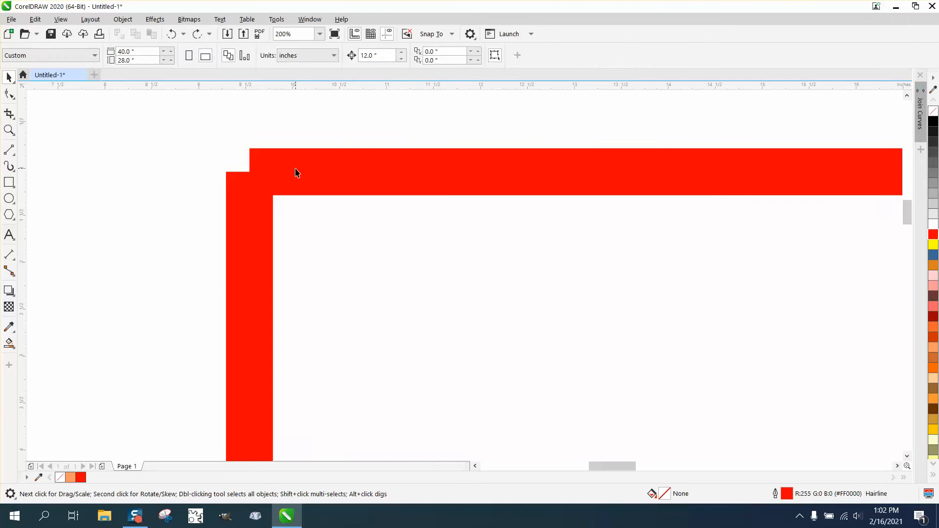
pyautogui.click(295, 172)
pyautogui.scroll(-1, 60, 141)
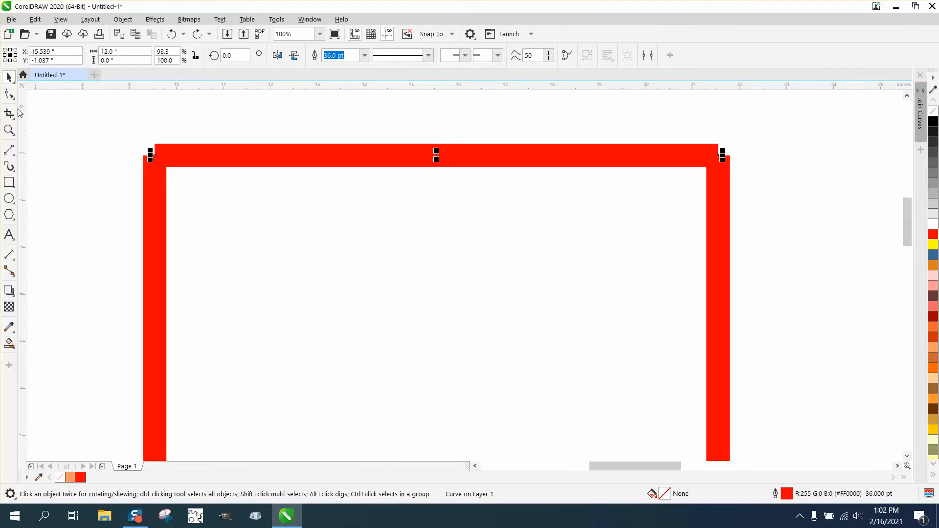
# - Select all four red lines of the square and combine them into one curve
pyautogui.press('F3')
pyautogui.scroll(-1, 43, 103)
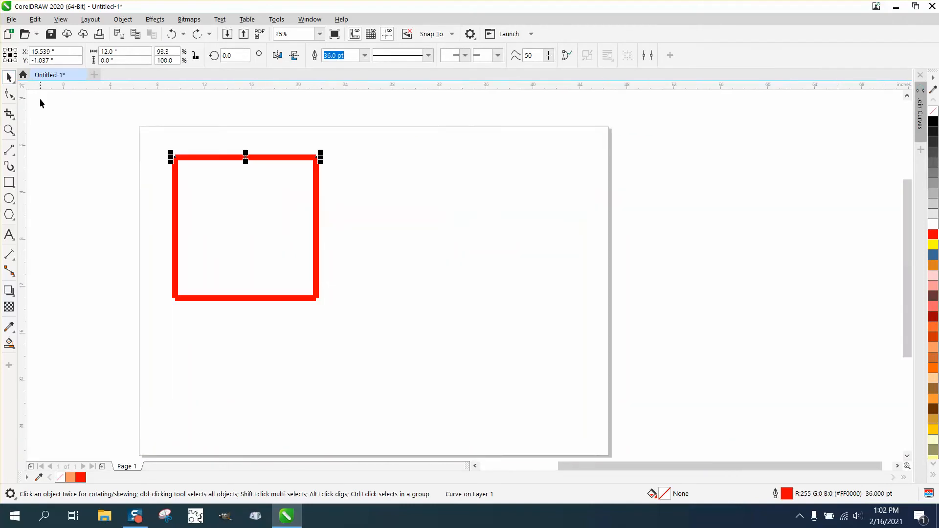
pyautogui.click(9, 130)
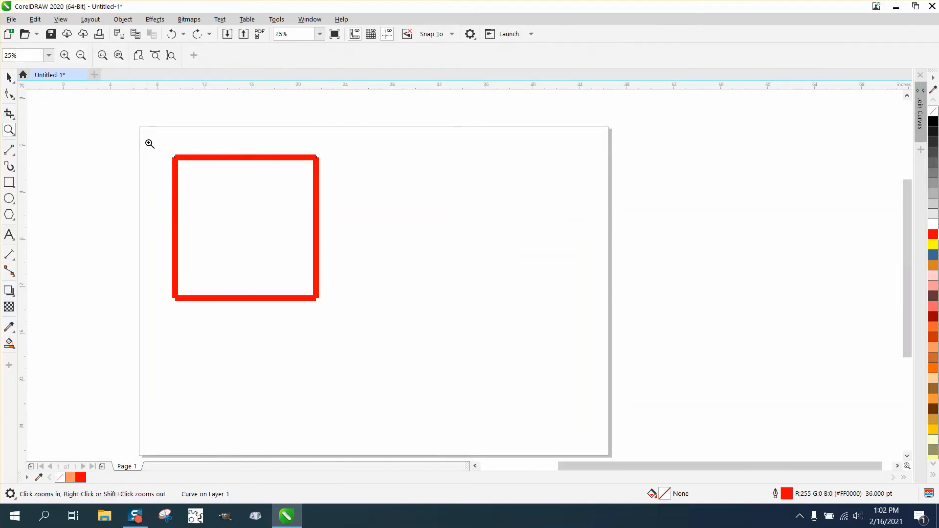
pyautogui.moveTo(148, 142); pyautogui.dragTo(395, 318)
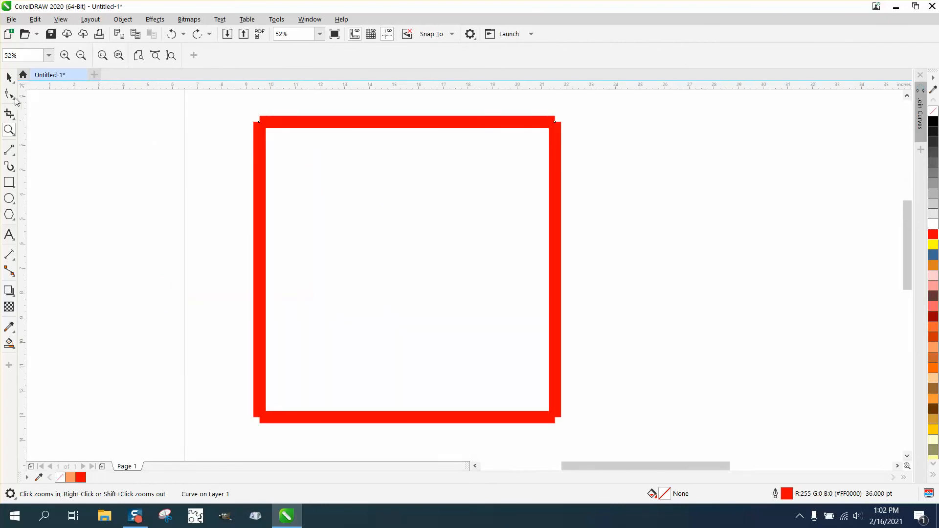
pyautogui.click(10, 80)
pyautogui.moveTo(205, 103); pyautogui.dragTo(313, 307)
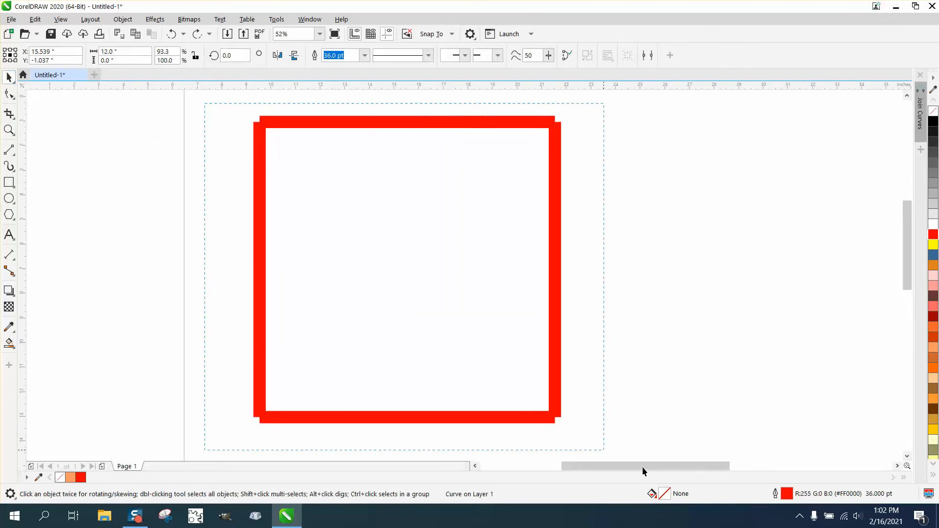
pyautogui.moveTo(643, 468); pyautogui.dragTo(644, 424)
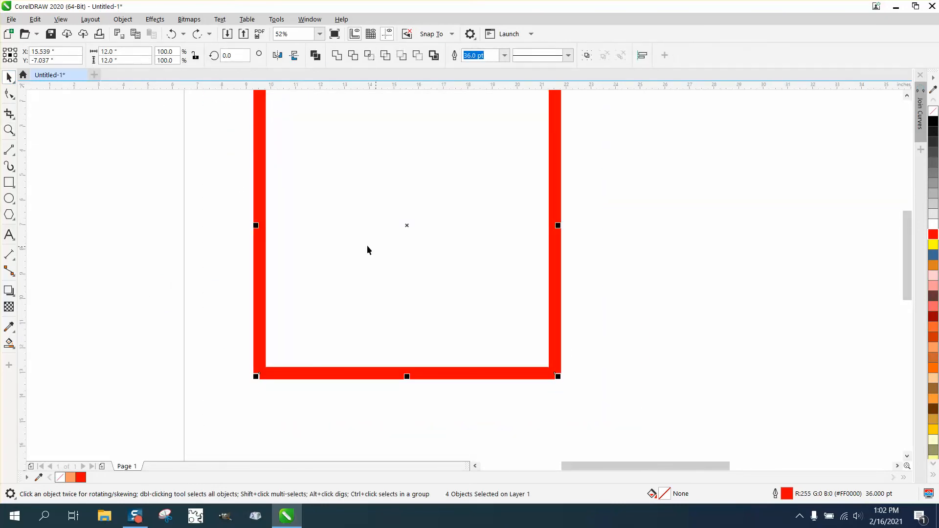
pyautogui.click(123, 19)
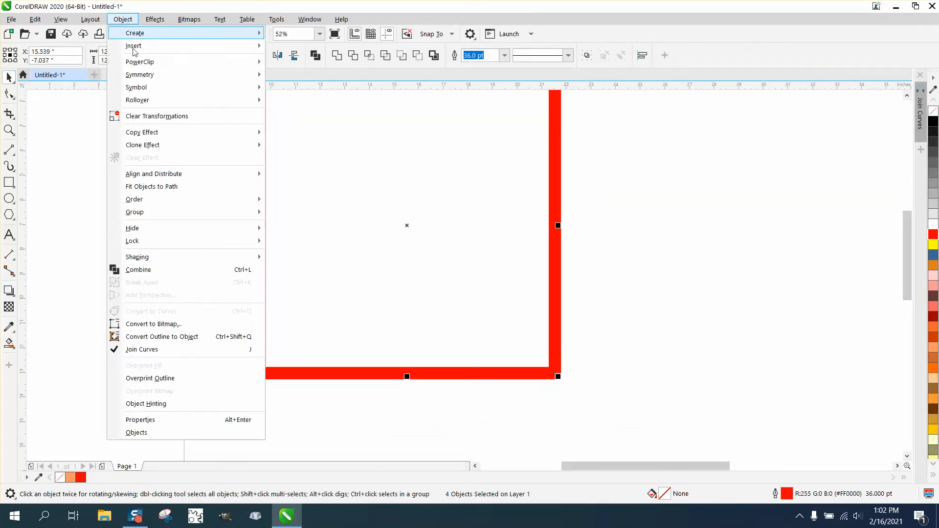
pyautogui.click(151, 276)
# - Examine the upper-left corner of the combined square up close
pyautogui.scroll(-2, 415, 330)
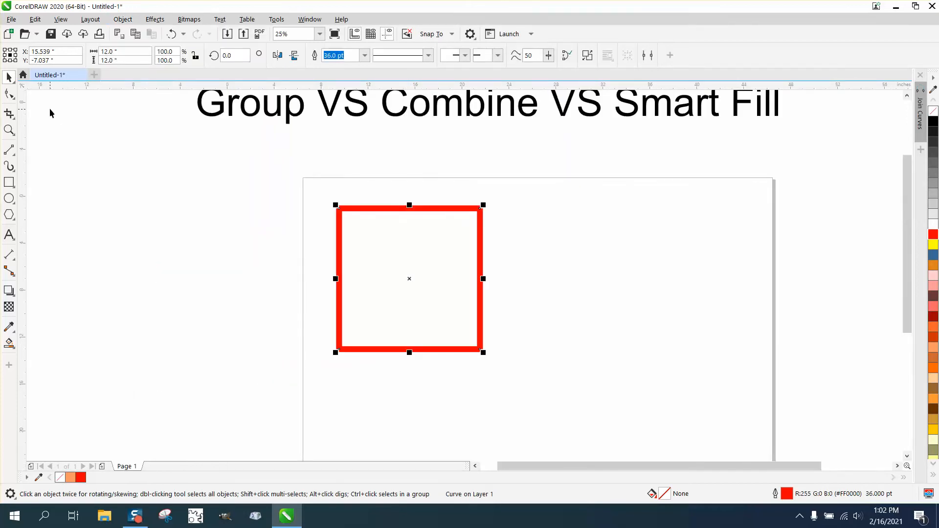
pyautogui.click(9, 129)
pyautogui.moveTo(313, 194); pyautogui.dragTo(405, 243)
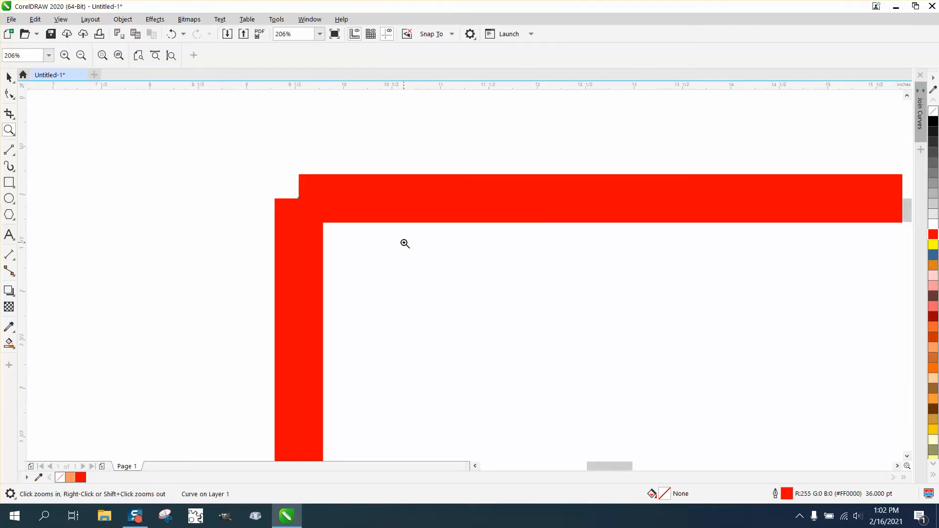
# - Undo the combining of the four lines and return to an overview of the whole page
pyautogui.click(169, 33)
pyautogui.click(170, 34)
pyautogui.press('F3')
pyautogui.press('F3')
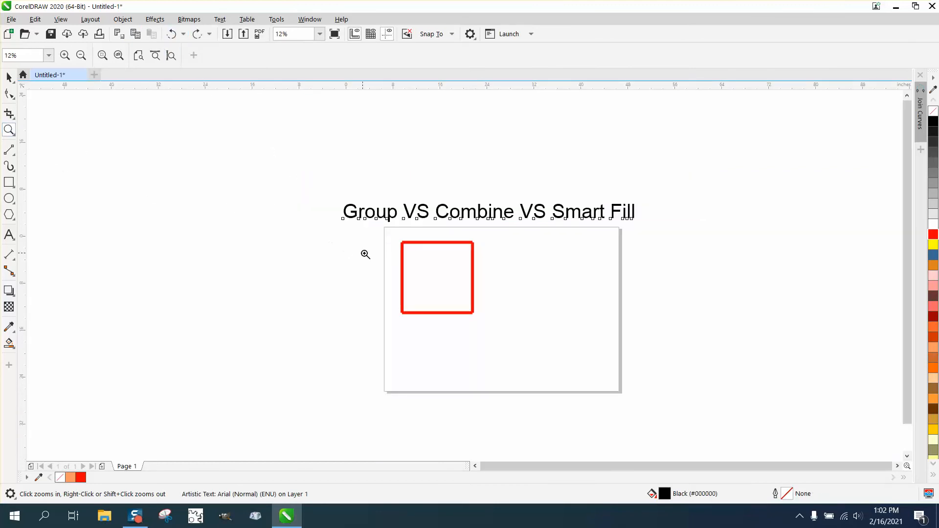
# - Select the four red lines and use Smart Fill inside the square with an orange #FF9966 fill and no outline
pyautogui.moveTo(471, 300); pyautogui.dragTo(513, 326)
pyautogui.click(9, 77)
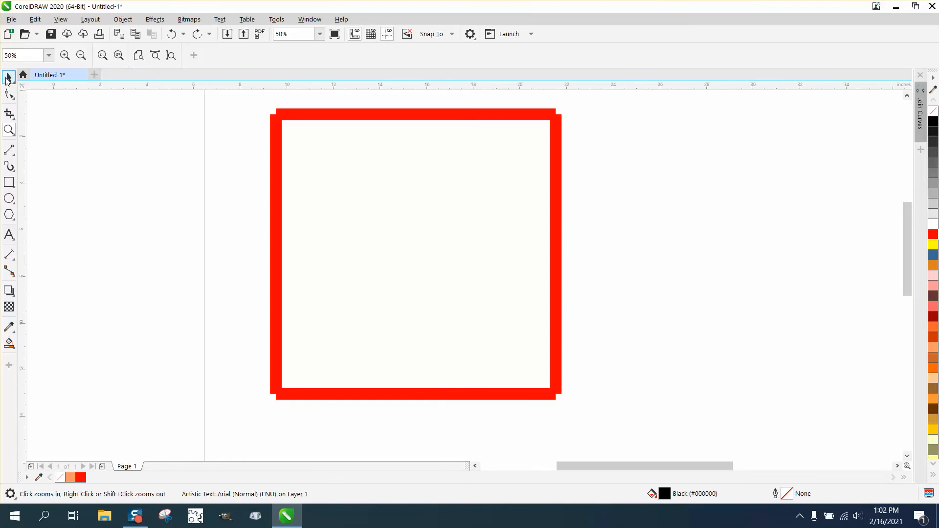
pyautogui.click(559, 252)
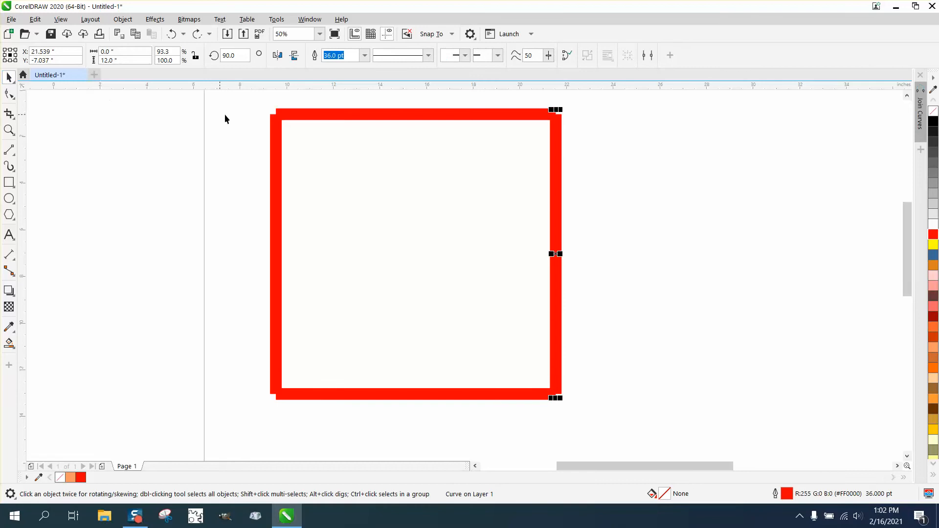
pyautogui.moveTo(254, 105); pyautogui.dragTo(623, 432)
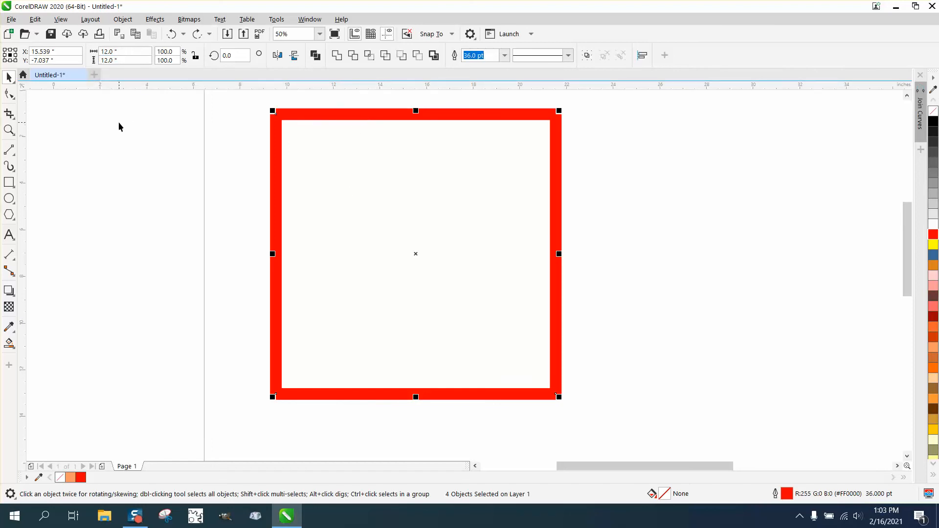
pyautogui.click(10, 344)
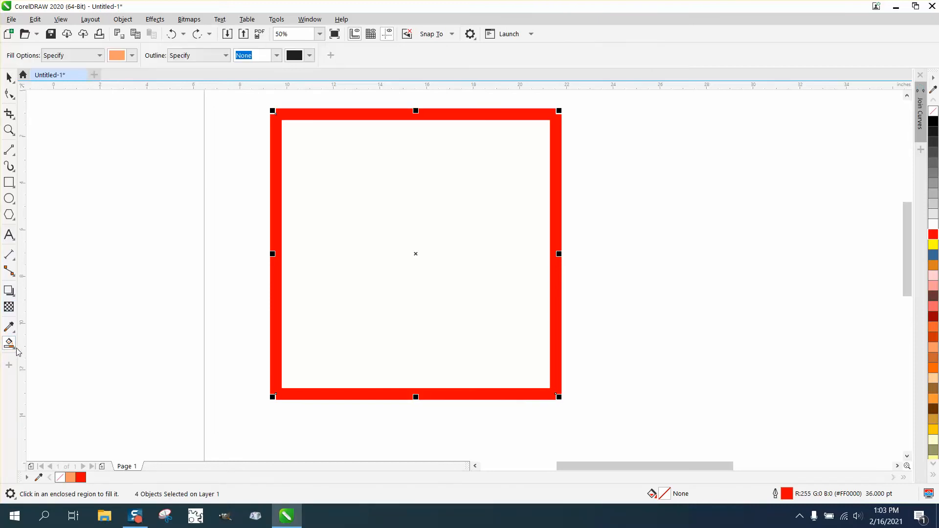
pyautogui.click(412, 258)
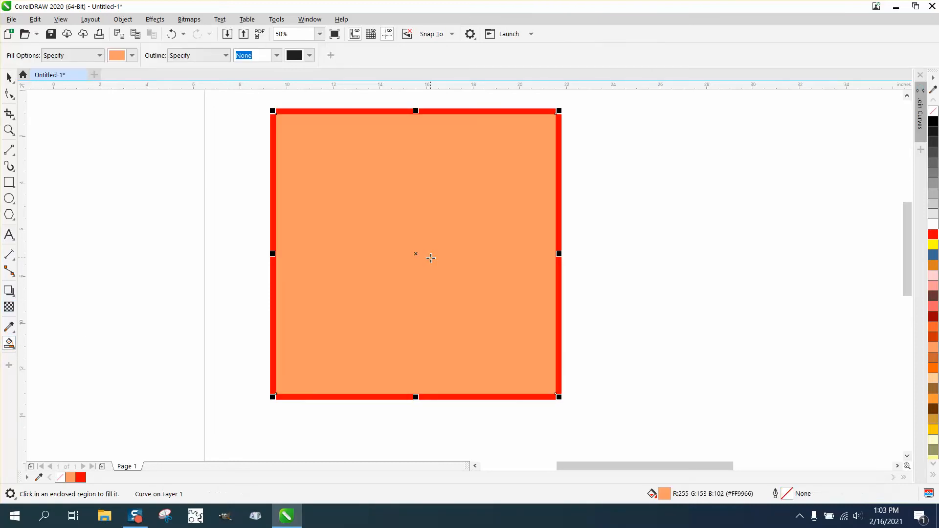
# - Move the orange filled square about 15 inches to the right, clear of the red lines
pyautogui.press('F3')
pyautogui.press('F3')
pyautogui.click(9, 79)
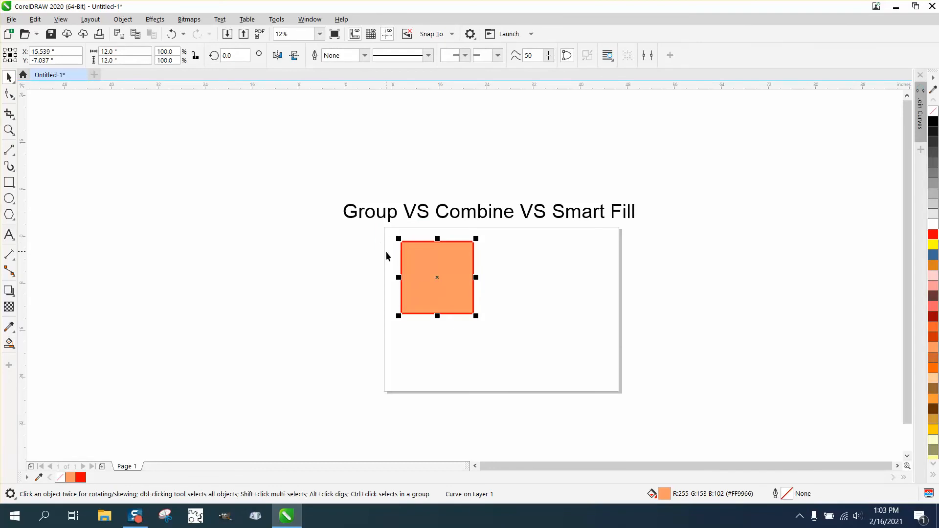
pyautogui.moveTo(443, 280); pyautogui.dragTo(530, 283)
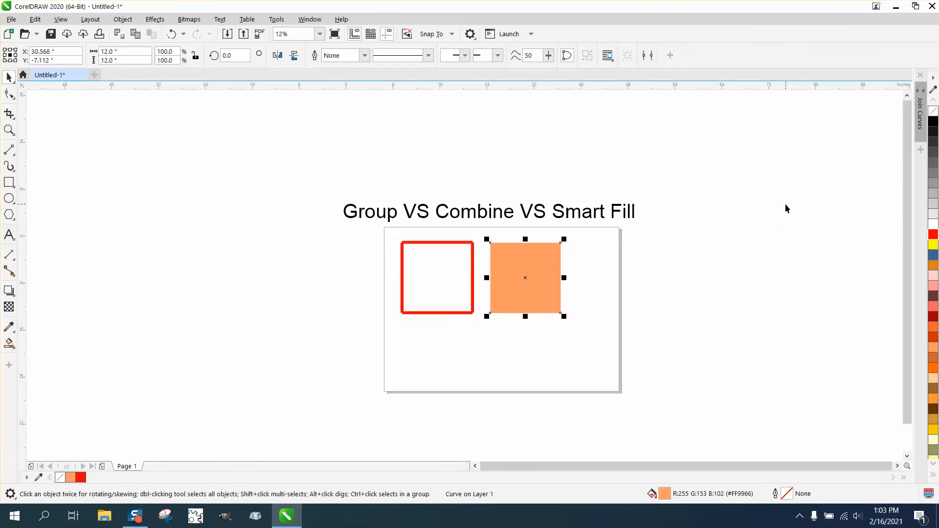
# - Remove the moved square's orange fill, give it a red outline, and look at it up close
pyautogui.click(934, 111)
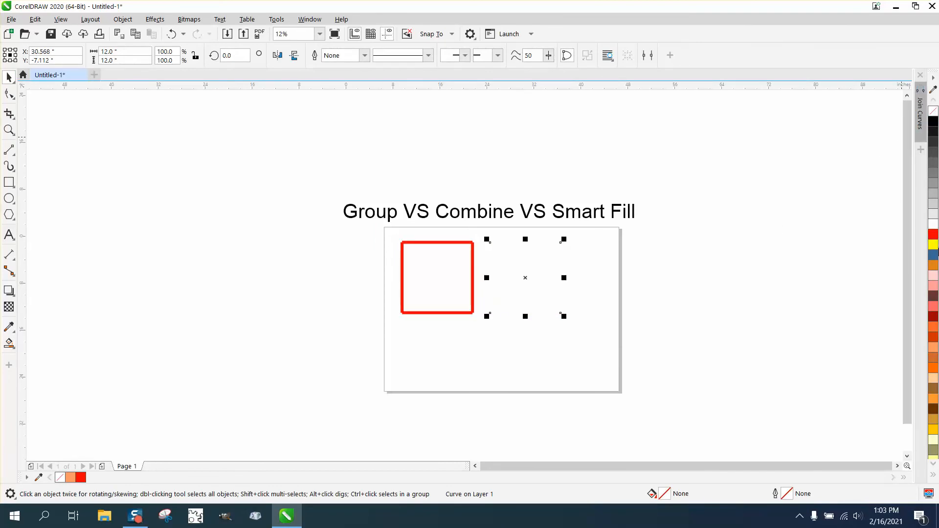
pyautogui.rightClick(935, 236)
pyautogui.click(9, 130)
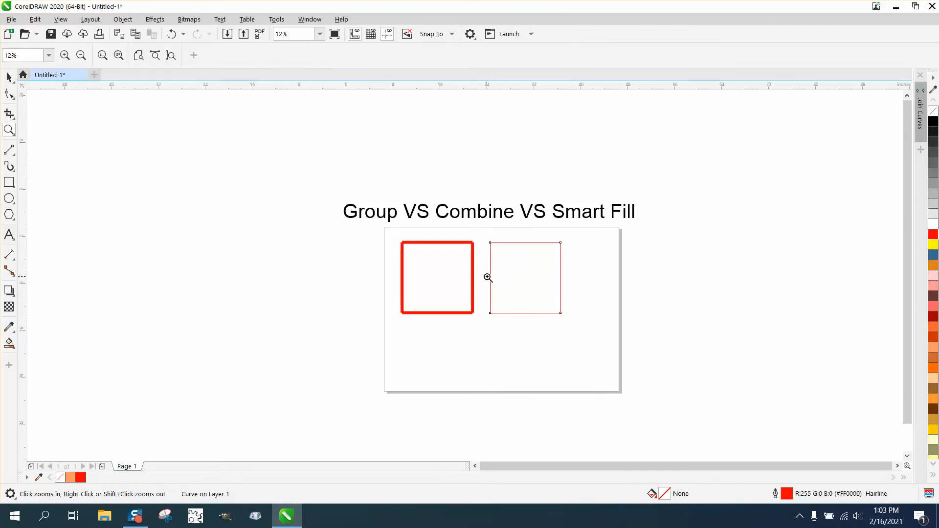
pyautogui.moveTo(484, 238); pyautogui.dragTo(593, 319)
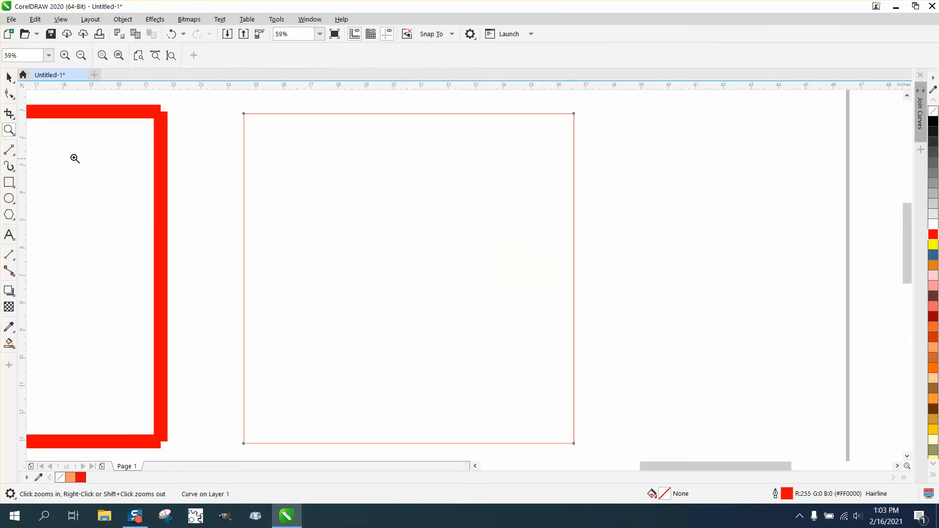
# - Set the right-hand square's red outline width to 36 pt
pyautogui.click(7, 77)
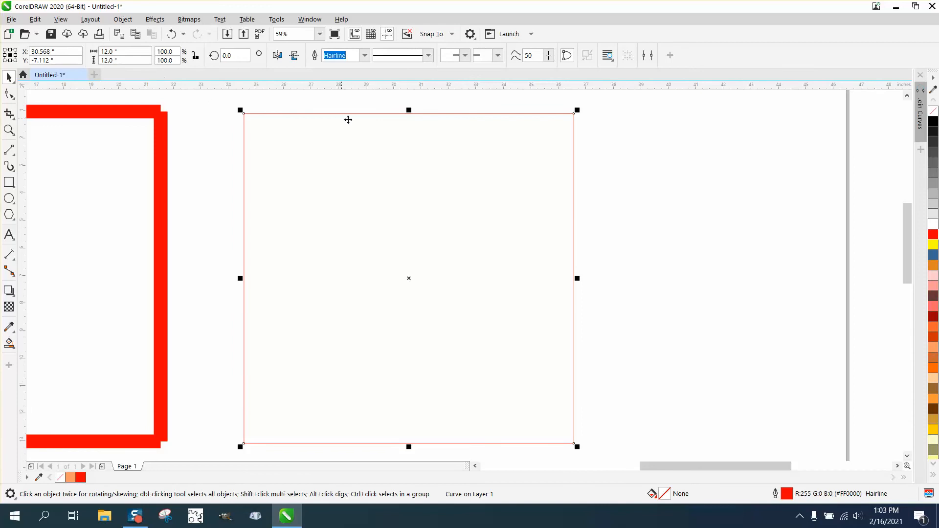
pyautogui.doubleClick(787, 494)
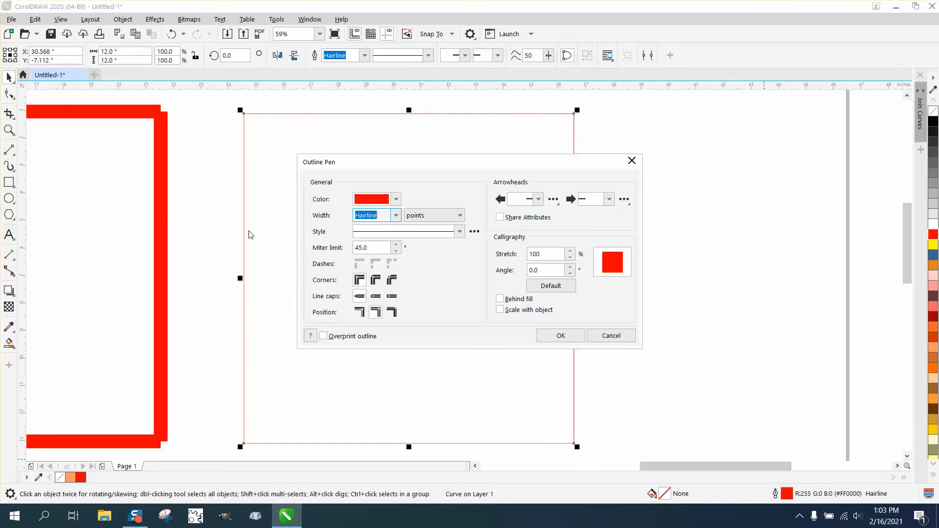
pyautogui.click(396, 216)
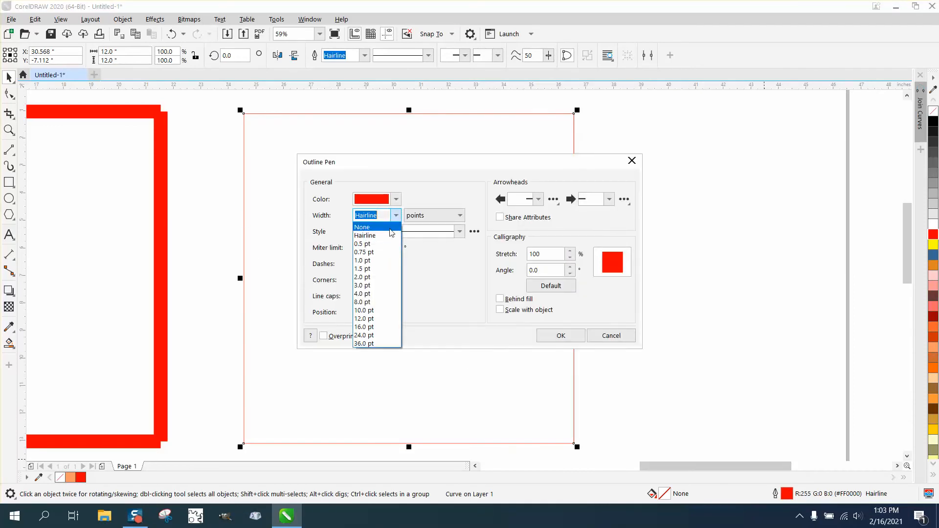
pyautogui.click(371, 343)
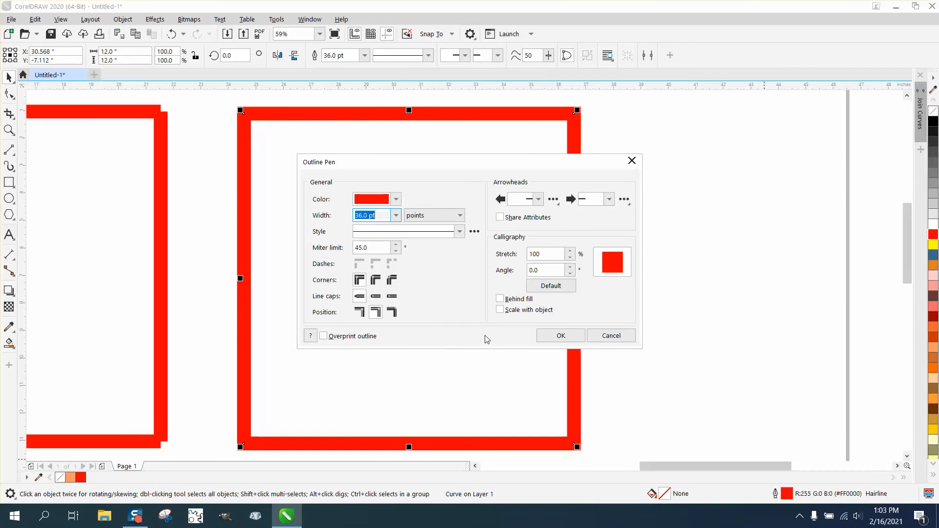
pyautogui.click(574, 340)
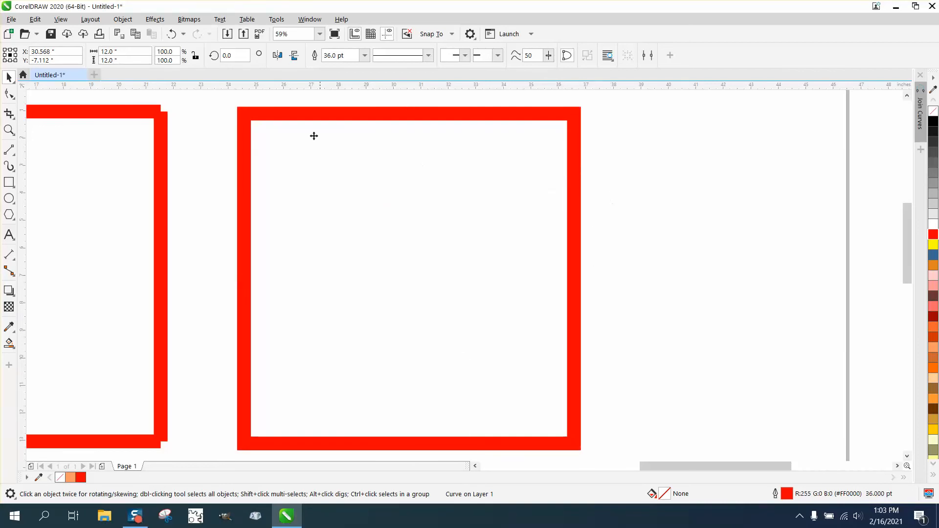
pyautogui.click(254, 113)
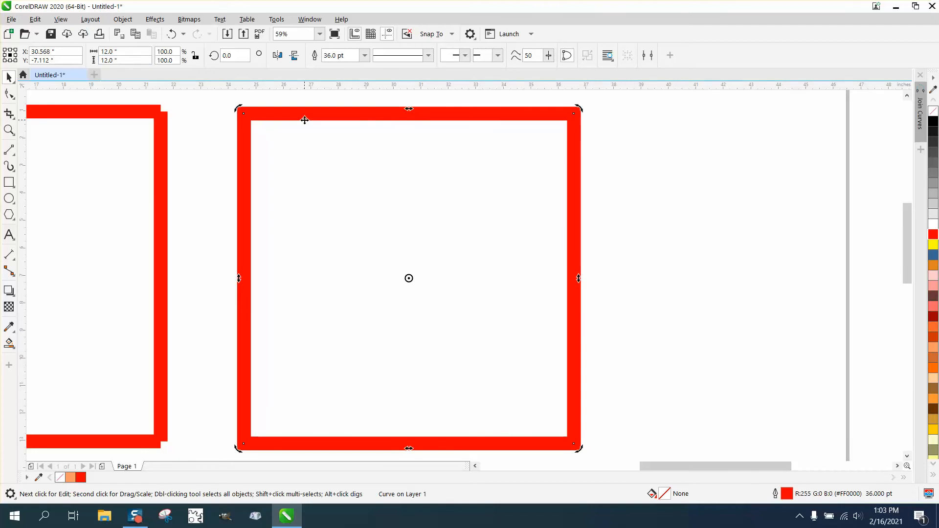
# - Select the four separate red lines of the left square and group them
pyautogui.scroll(-2, 305, 120)
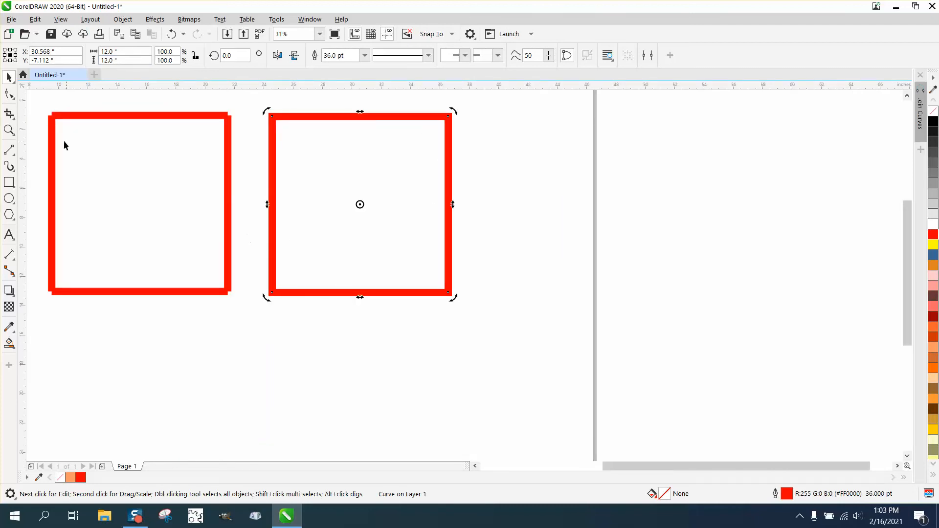
pyautogui.click(9, 129)
pyautogui.moveTo(33, 106); pyautogui.dragTo(435, 357)
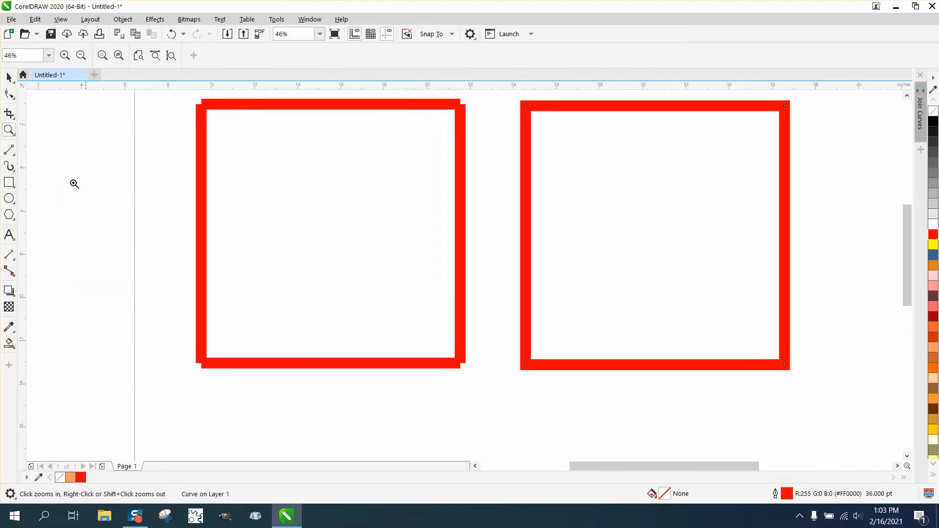
pyautogui.click(8, 76)
pyautogui.click(215, 104)
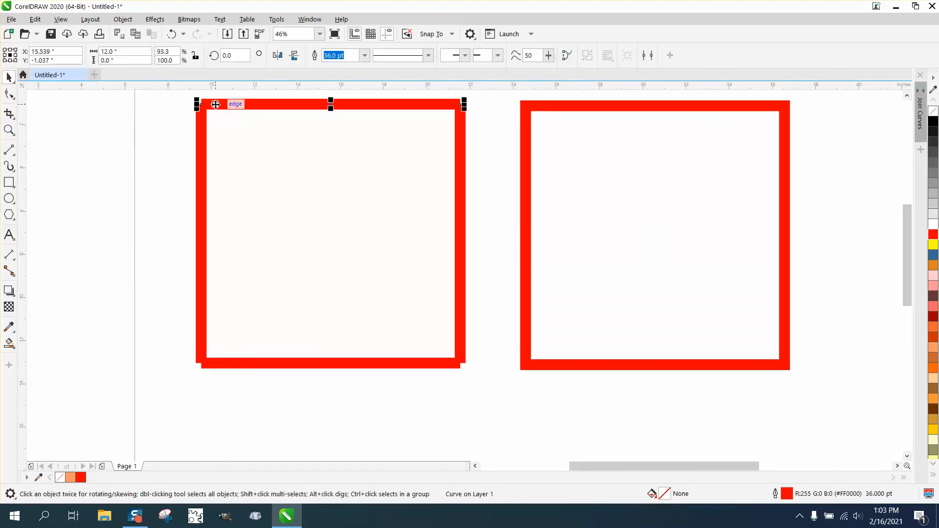
pyautogui.moveTo(177, 92); pyautogui.dragTo(485, 385)
pyautogui.hotkey('ctrl', 'g')
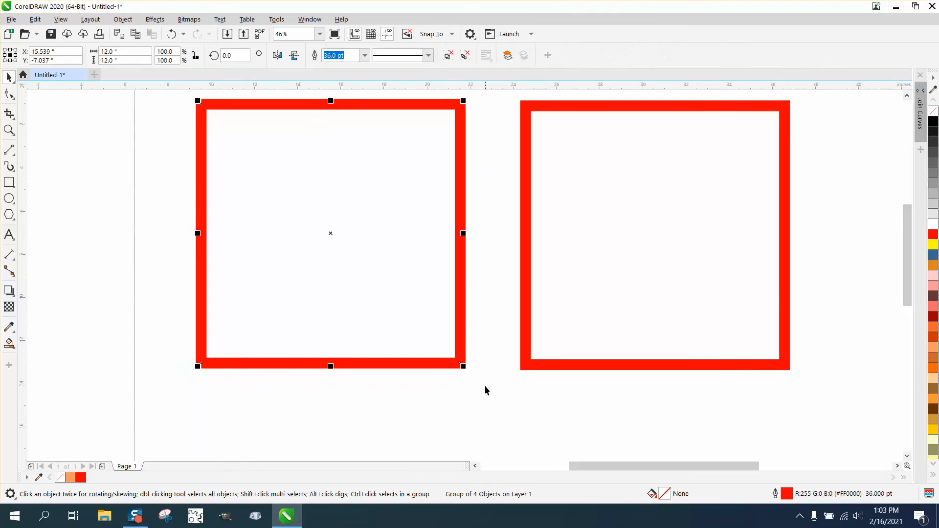
# - Try to edit the grouped lines' nodes with the Shape tool and undo the grouping
pyautogui.click(11, 94)
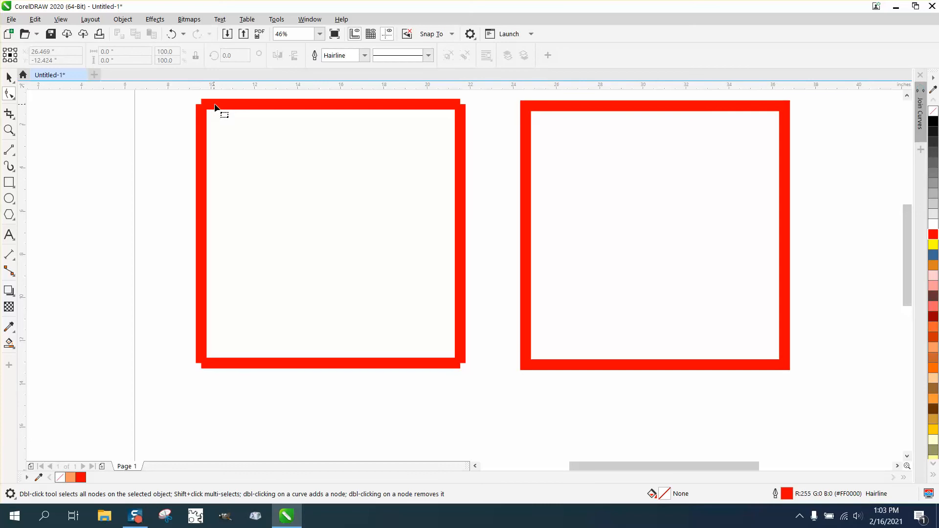
pyautogui.click(15, 98)
pyautogui.click(45, 95)
pyautogui.click(170, 36)
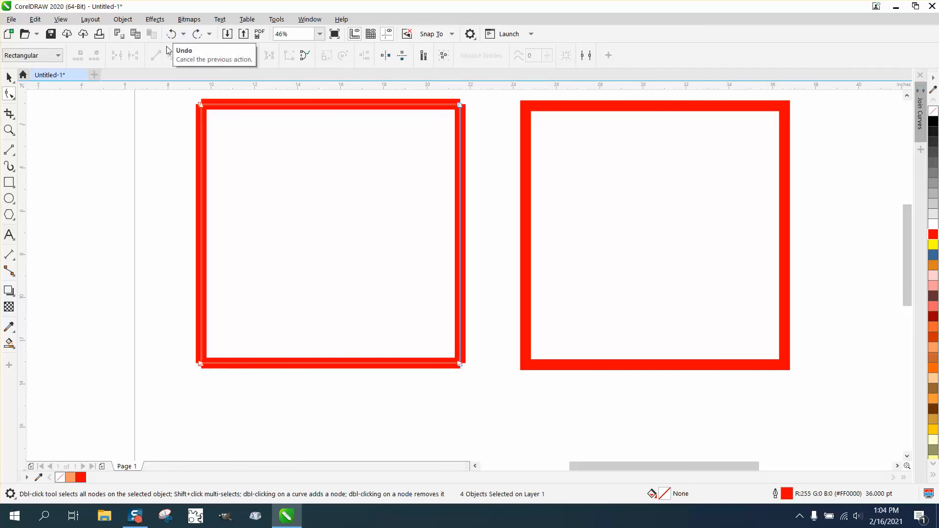
# - Select all four separate red lines of the left square and combine them into one curve
pyautogui.click(9, 76)
pyautogui.moveTo(175, 96); pyautogui.dragTo(424, 350)
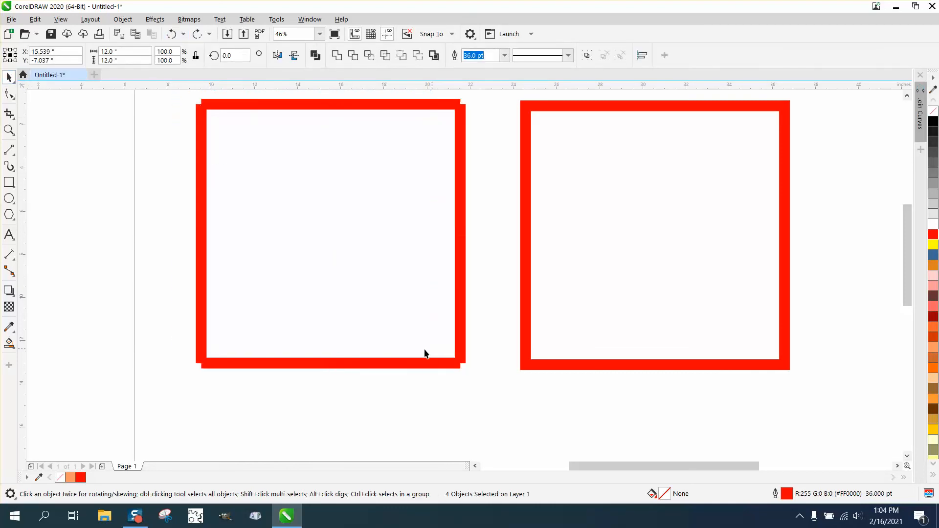
pyautogui.click(204, 263)
pyautogui.scroll(-2, 189, 227)
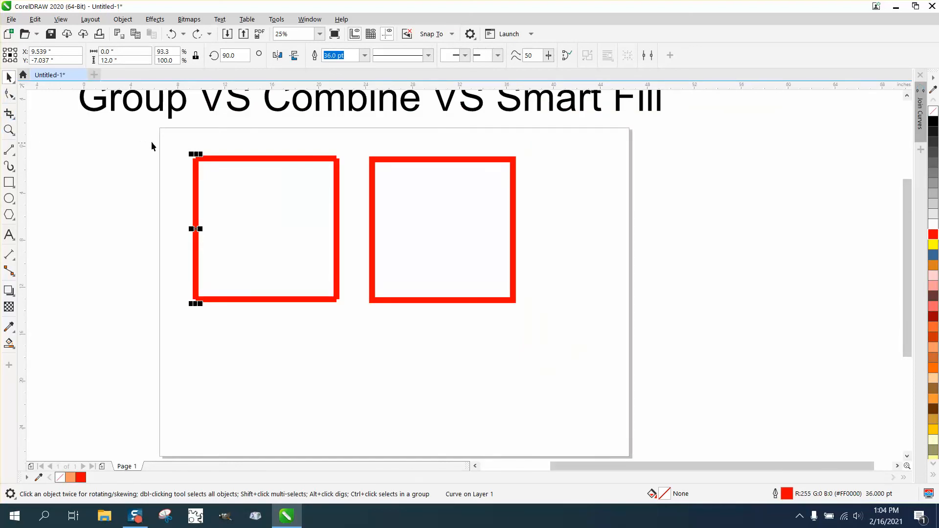
pyautogui.moveTo(151, 145); pyautogui.dragTo(366, 325)
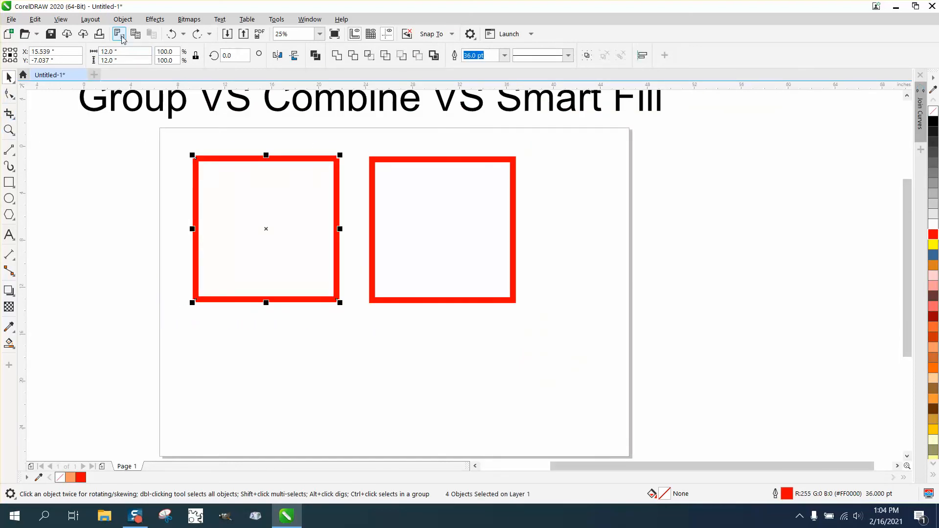
pyautogui.click(123, 20)
pyautogui.click(132, 269)
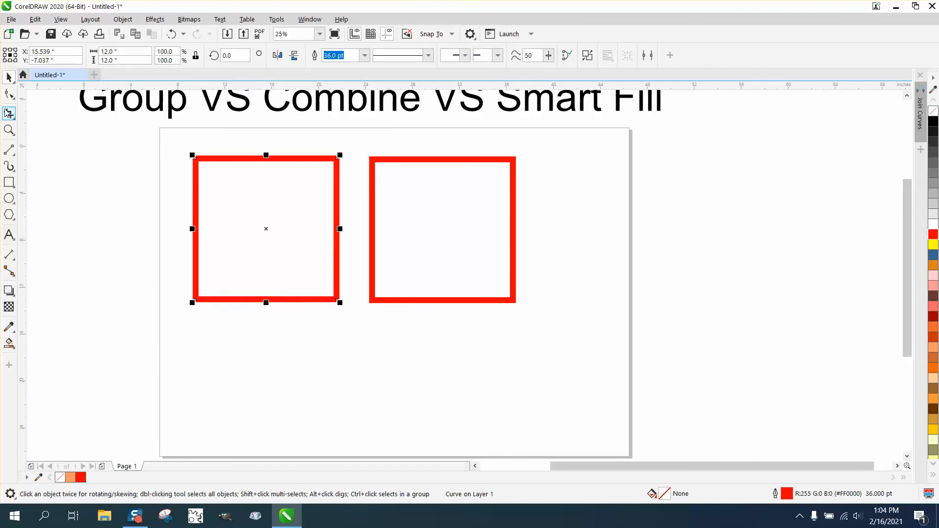
# - Select all nodes of the combined left square and join them with an endpoint tolerance of 0.004 inches
pyautogui.click(8, 93)
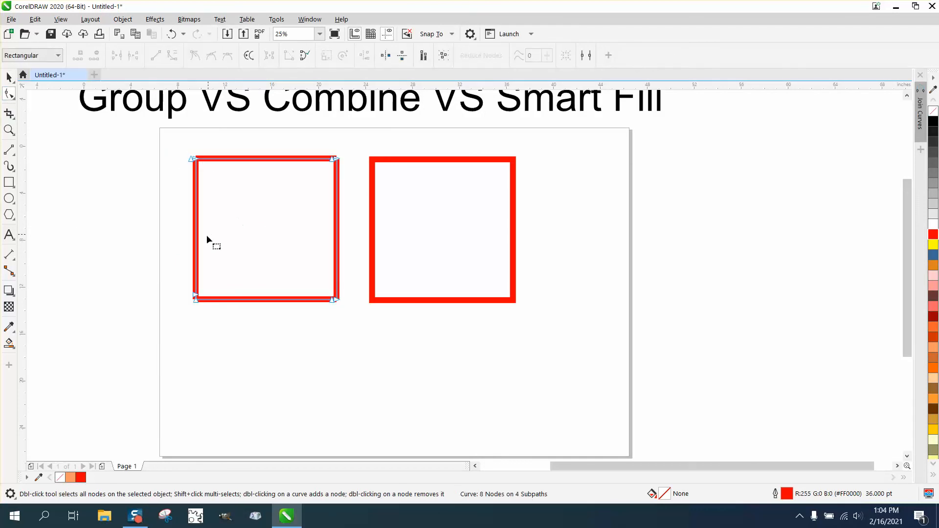
pyautogui.click(9, 130)
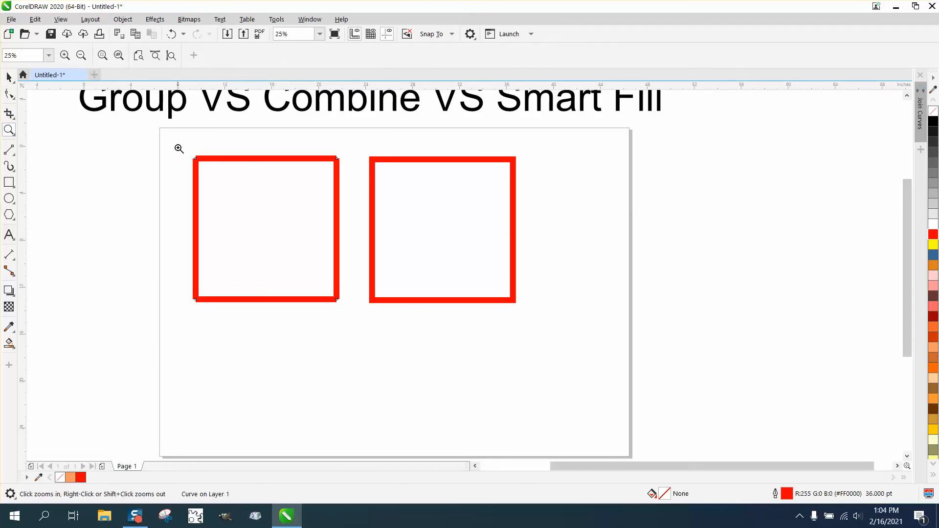
pyautogui.moveTo(178, 147); pyautogui.dragTo(433, 340)
pyautogui.click(9, 94)
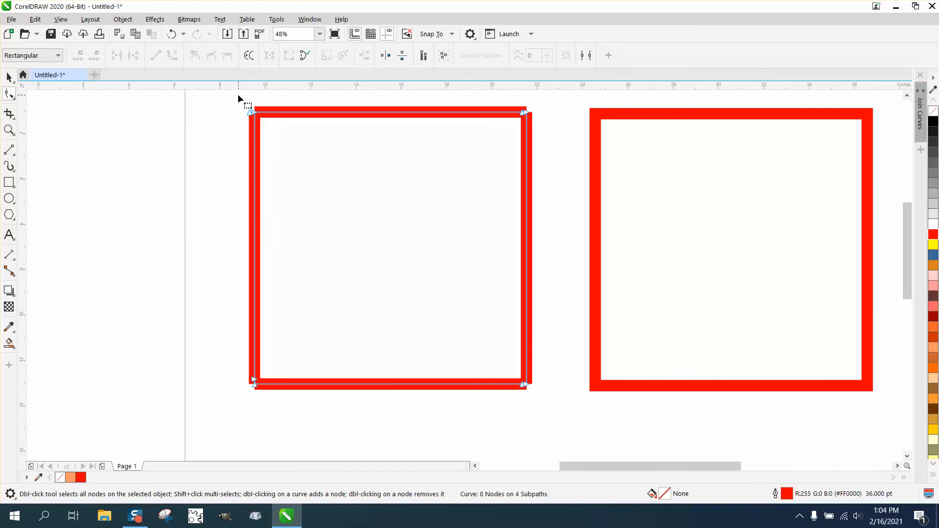
pyautogui.moveTo(496, 387); pyautogui.dragTo(560, 409)
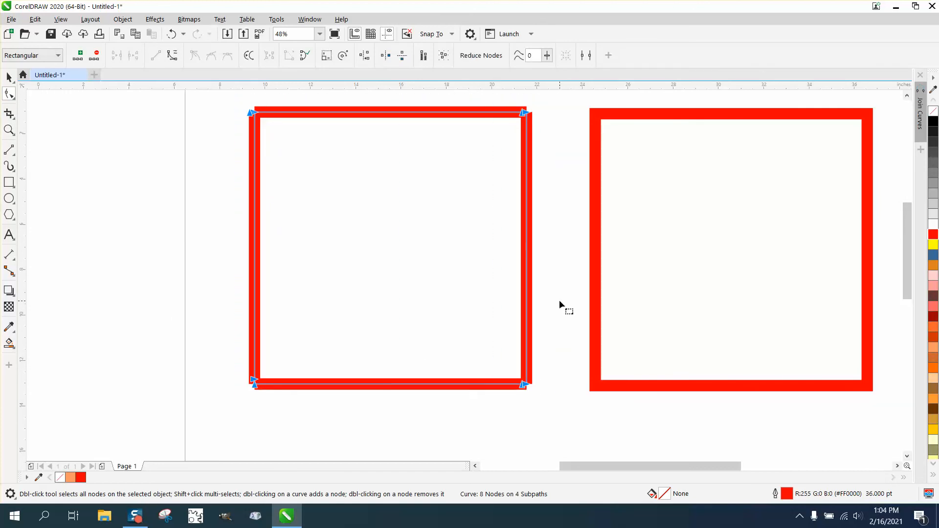
pyautogui.hotkey('ctrl', 'j')
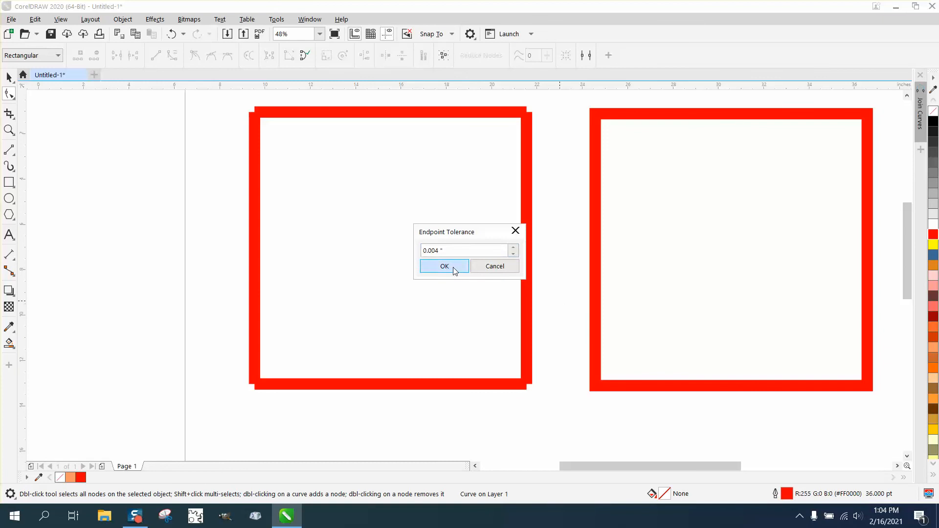
pyautogui.click(443, 266)
# - Examine the corners of the joined left square and compare it with the Smart Fill square beside it
pyautogui.click(9, 129)
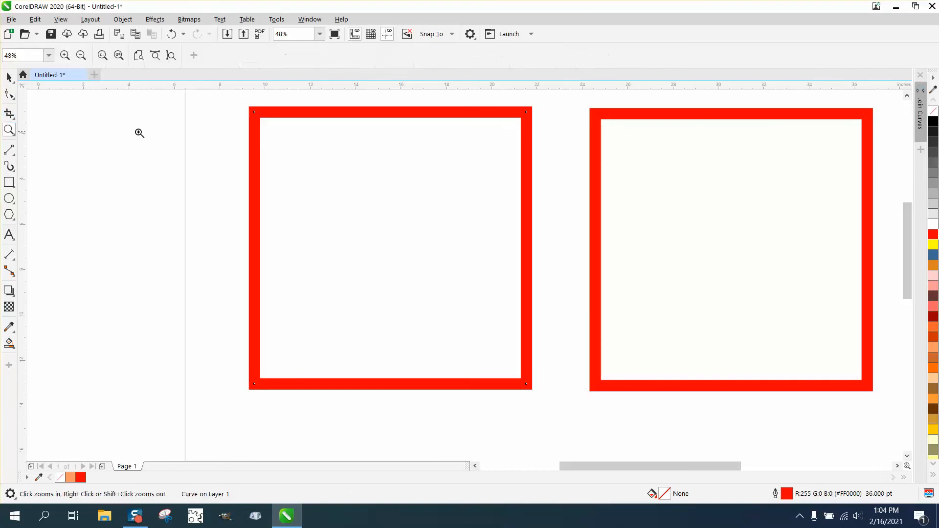
pyautogui.moveTo(217, 105); pyautogui.dragTo(563, 131)
pyautogui.rightClick(295, 136)
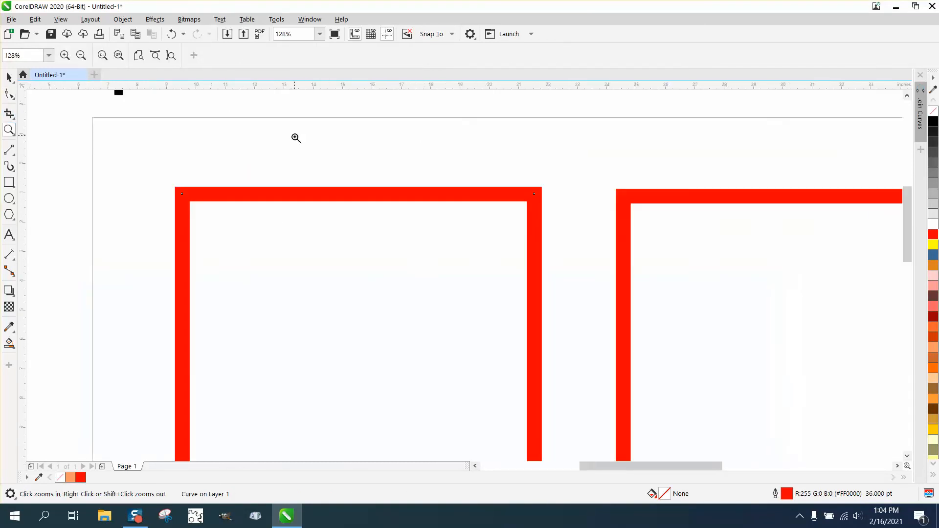
pyautogui.rightClick(298, 143)
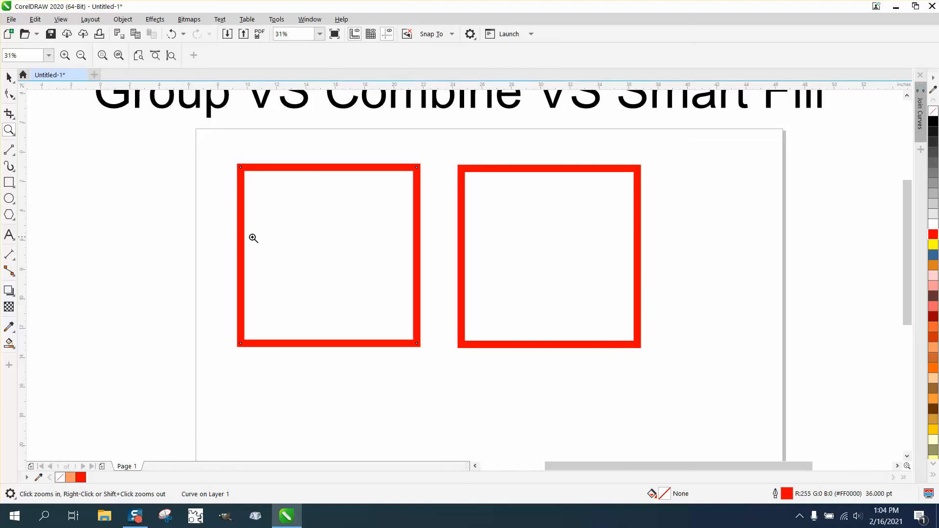
pyautogui.rightClick(284, 230)
pyautogui.moveTo(172, 116); pyautogui.dragTo(576, 201)
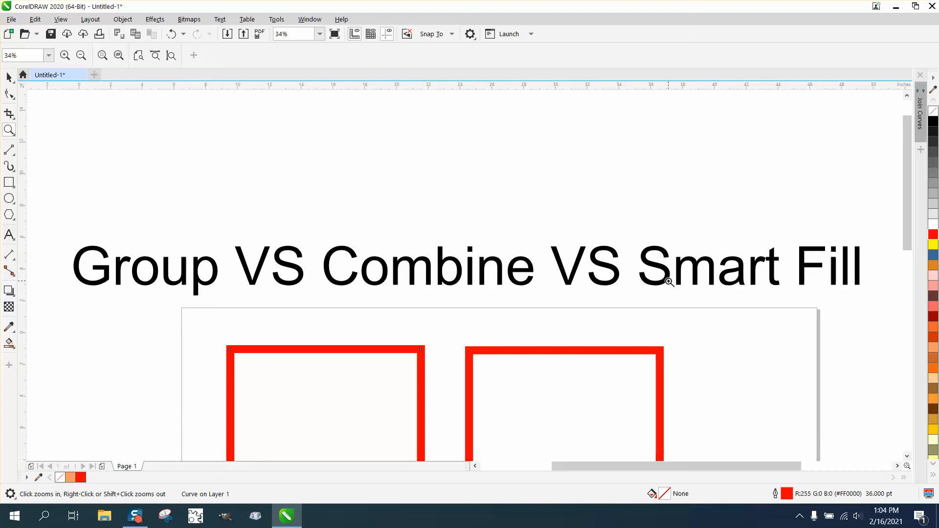
pyautogui.rightClick(646, 239)
pyautogui.rightClick(646, 239)
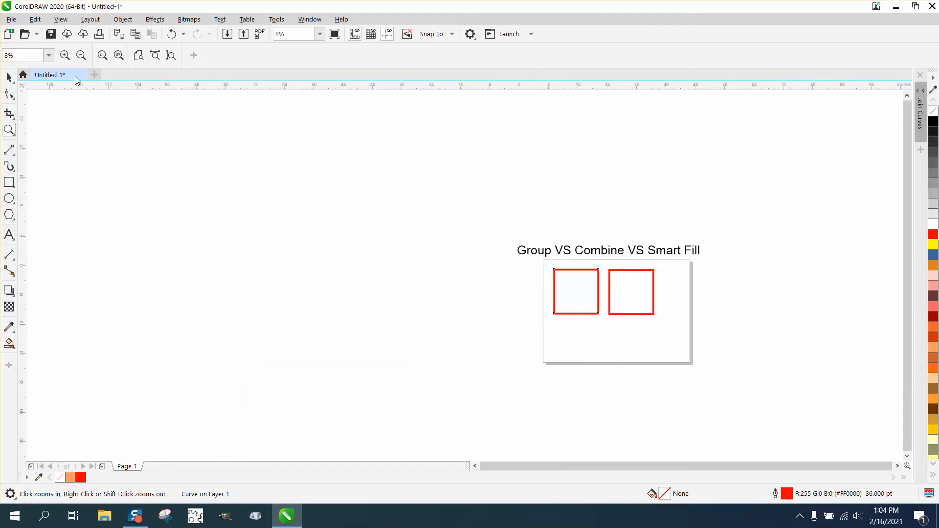
pyautogui.moveTo(532, 258); pyautogui.dragTo(701, 356)
# - Undo the joining and combining of the left square's lines and the right square's 36 pt outline width
pyautogui.click(9, 77)
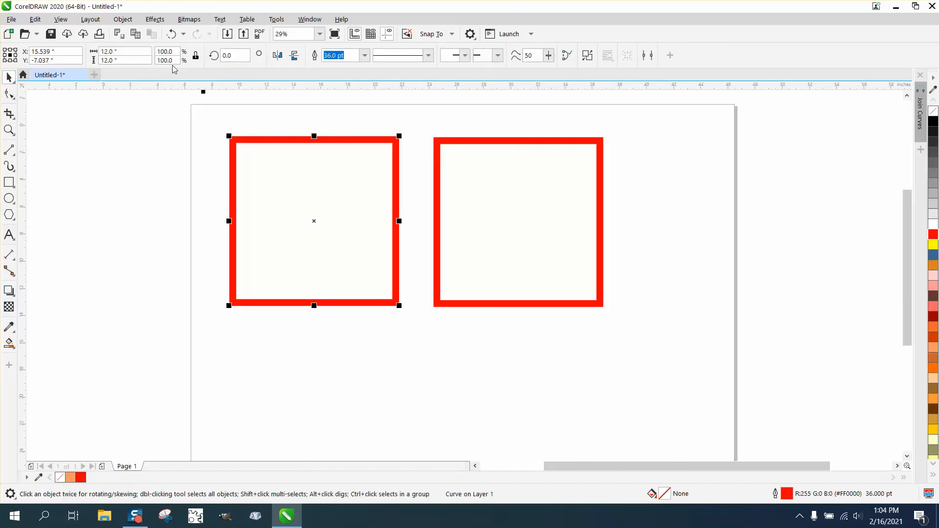
pyautogui.click(171, 34)
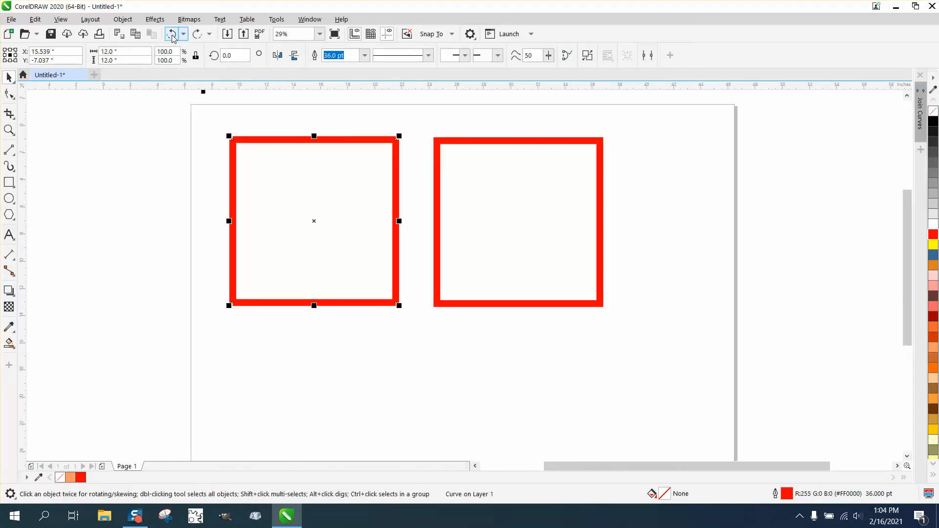
pyautogui.click(228, 168)
pyautogui.click(231, 168)
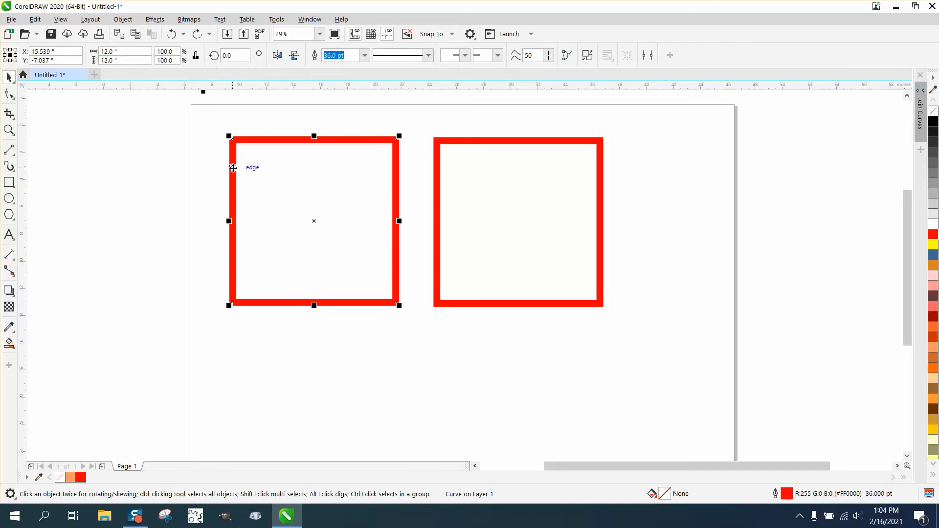
pyautogui.click(171, 34)
pyautogui.click(171, 33)
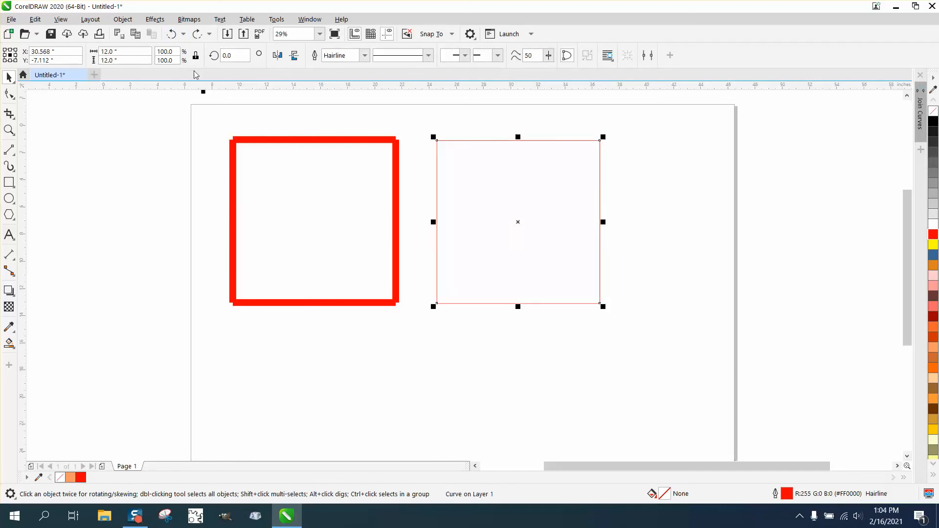
# - Combine the left square's four red lines and shift the combined curve about 0.07 inches left and 0.11 inches up
pyautogui.click(229, 172)
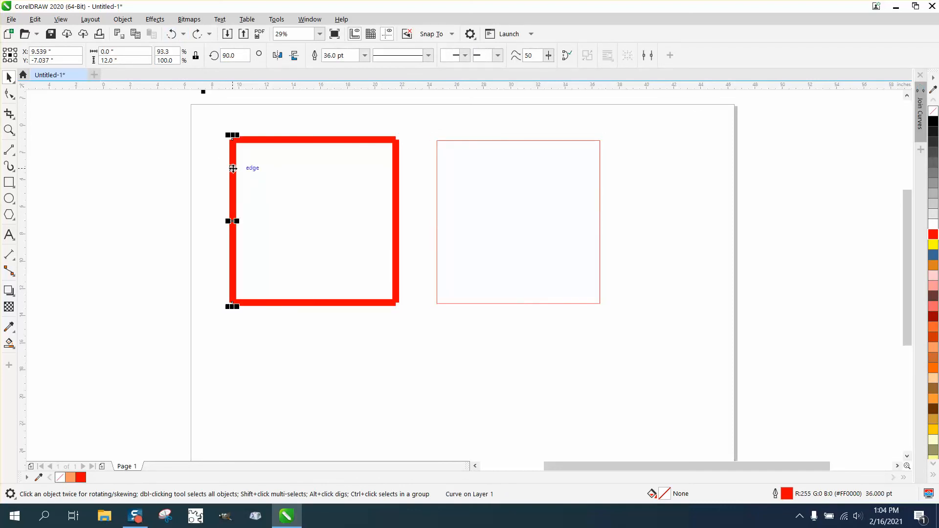
pyautogui.moveTo(200, 118); pyautogui.dragTo(417, 336)
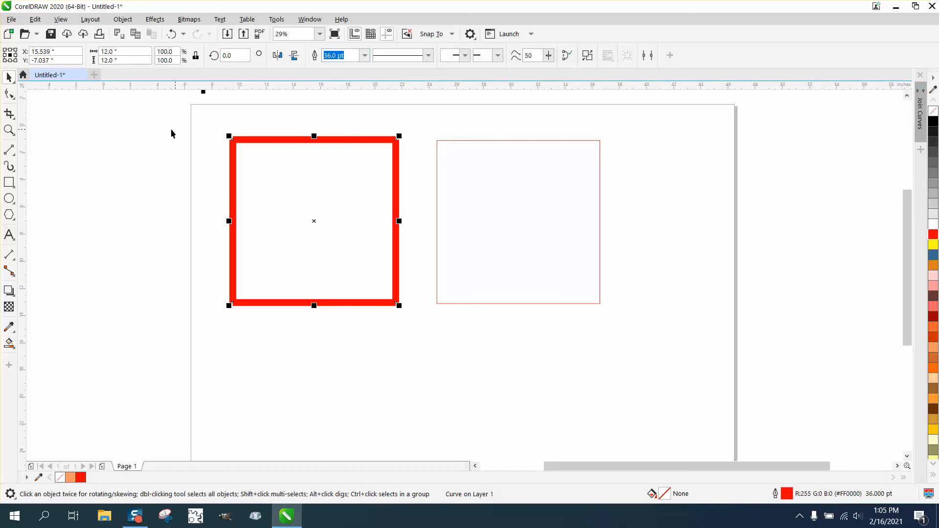
pyautogui.click(9, 129)
pyautogui.moveTo(228, 130); pyautogui.dragTo(275, 153)
pyautogui.click(9, 77)
pyautogui.moveTo(326, 182); pyautogui.dragTo(310, 152)
pyautogui.scroll(-3, 276, 210)
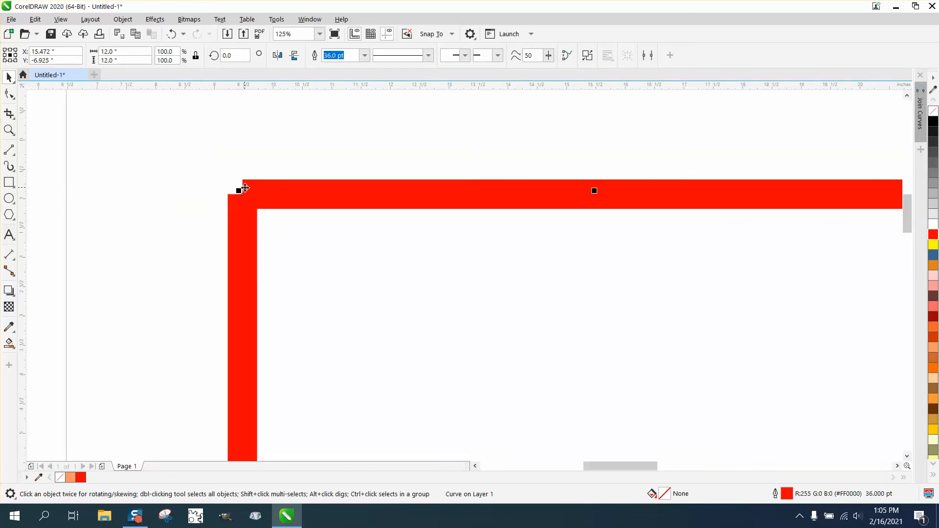
pyautogui.scroll(-3, 241, 191)
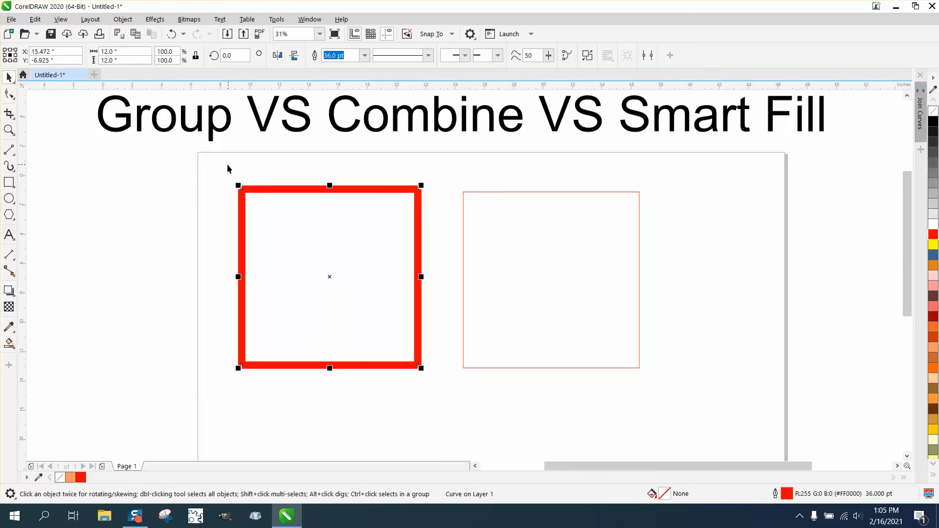